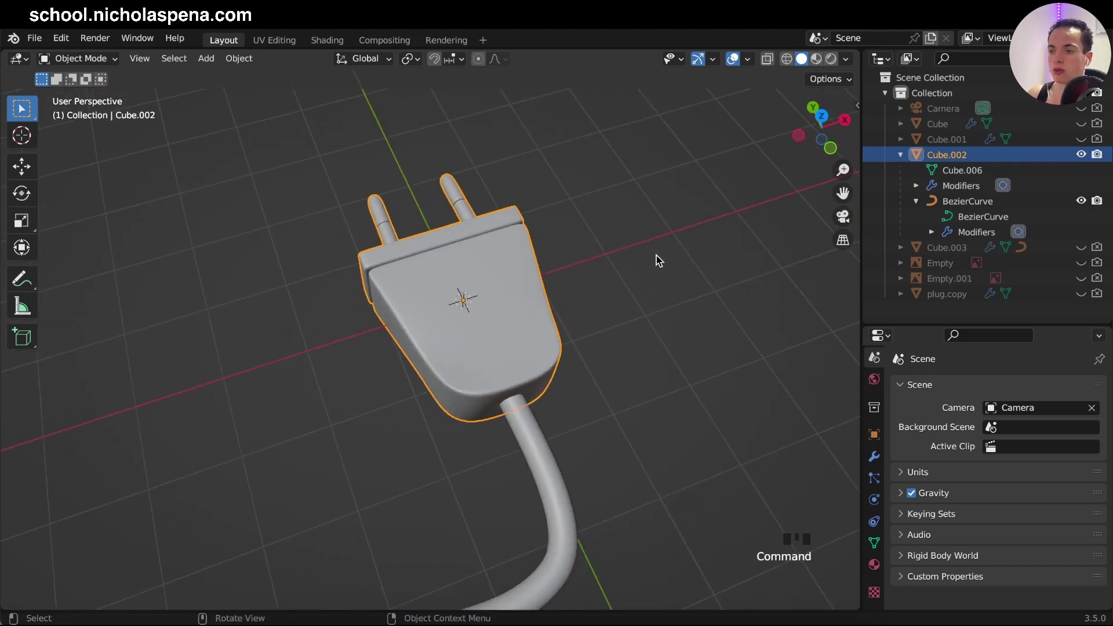
# - Examine the plug model's body, prongs and cable from several angles, leaving nothing selected
pyautogui.click(578, 247)
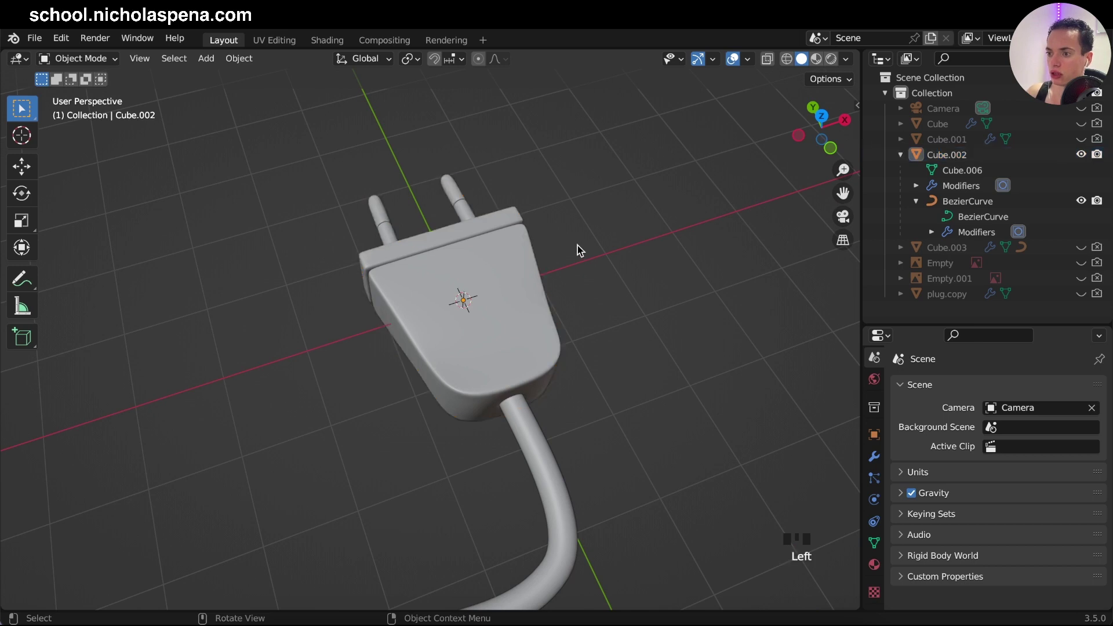
pyautogui.click(462, 251)
pyautogui.scroll(-5, 595, 294)
pyautogui.scroll(5, 595, 294)
pyautogui.keyDown('super'); pyautogui.scroll(3, 594, 294); pyautogui.keyUp('super')
pyautogui.keyDown('super'); pyautogui.scroll(-2, 595, 295); pyautogui.keyUp('super')
pyautogui.moveTo(597, 300); pyautogui.dragTo(531, 303, button='middle')
pyautogui.click(582, 285)
pyautogui.click(621, 270)
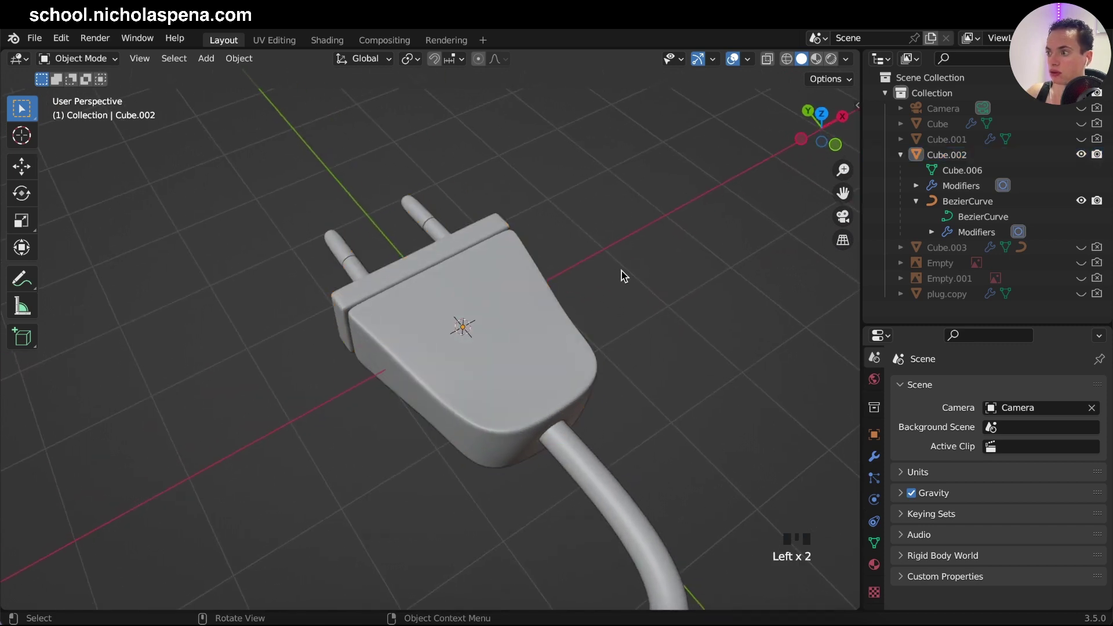
# - Switch to the UV Editing workspace and set the 3D view to Material Preview shading
pyautogui.click(284, 46)
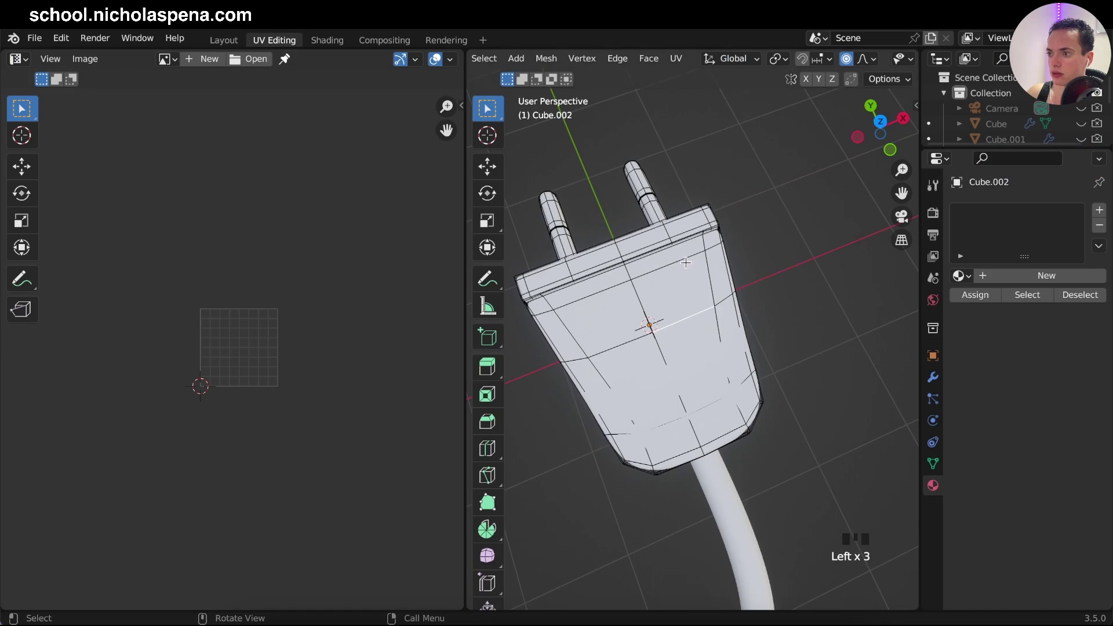
pyautogui.scroll(-5, 896, 61)
pyautogui.click(876, 59)
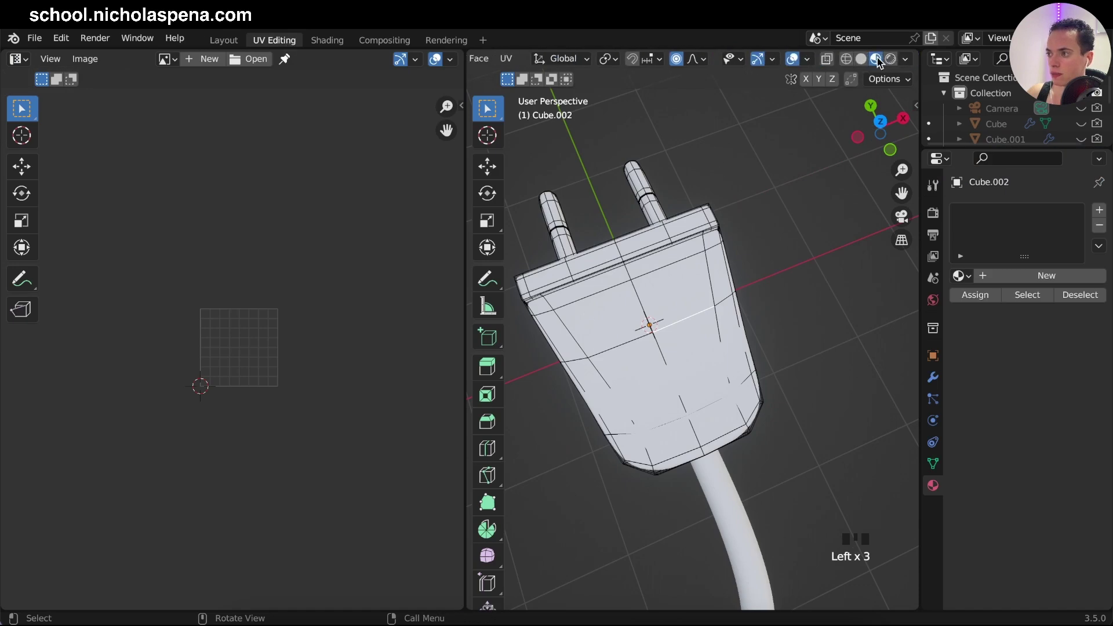
# - Examine the plug's mesh from above, from the sides and from underneath
pyautogui.scroll(-6, 740, 294)
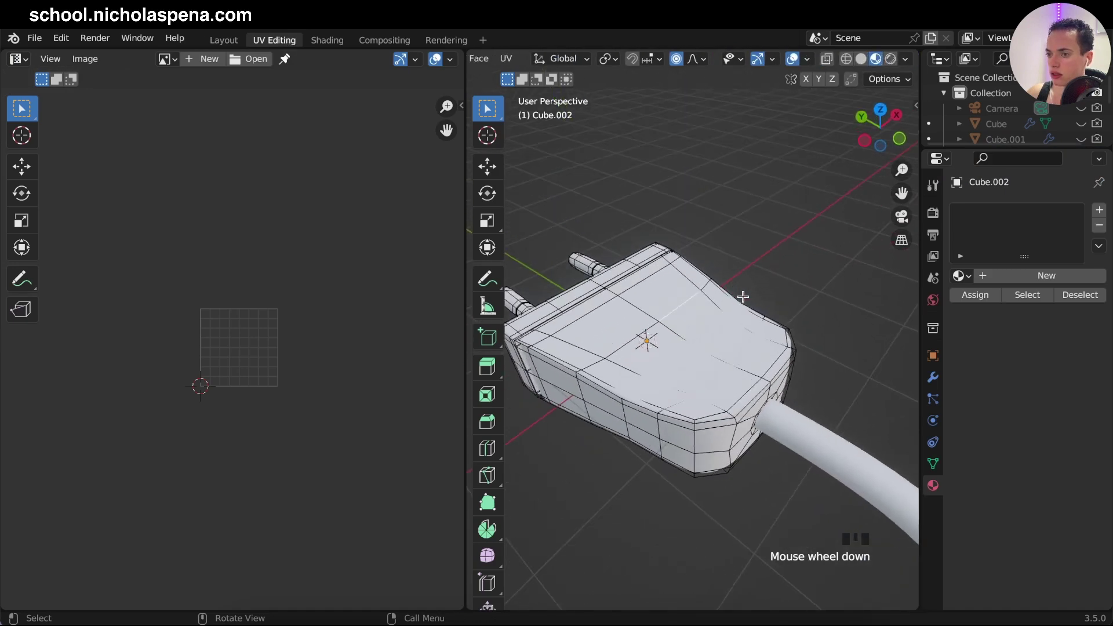
pyautogui.keyDown('ctrl'); pyautogui.scroll(2, 743, 297); pyautogui.keyUp('ctrl')
pyautogui.scroll(-3, 743, 296)
pyautogui.keyDown('shift'); pyautogui.scroll(-3, 742, 296); pyautogui.keyUp('shift')
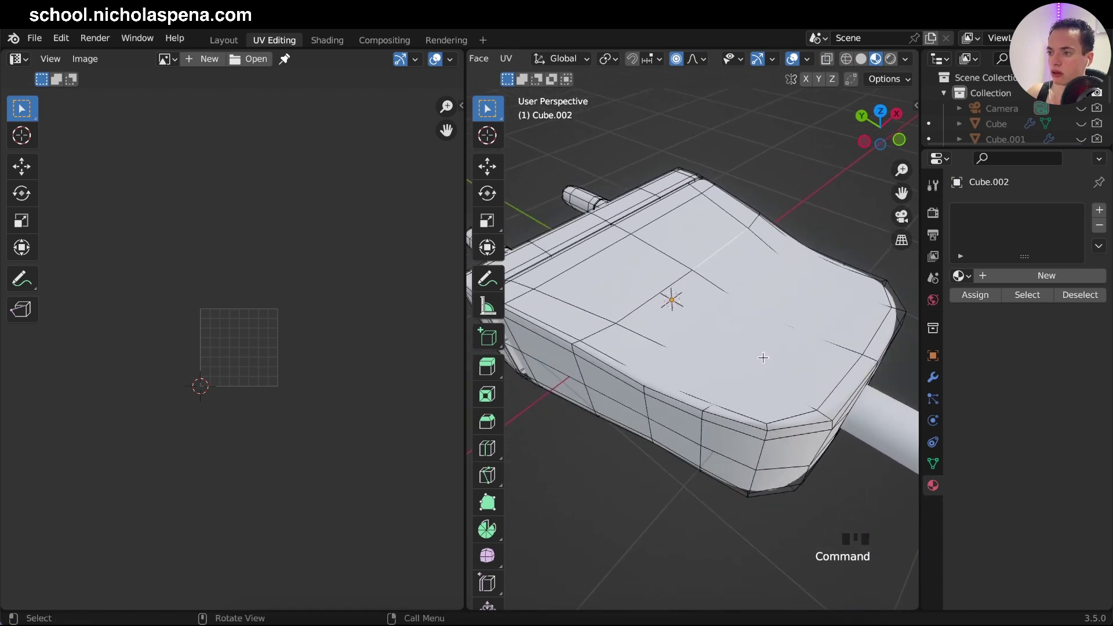
pyautogui.hscroll(6, 806, 302)
pyautogui.scroll(-5, 805, 302)
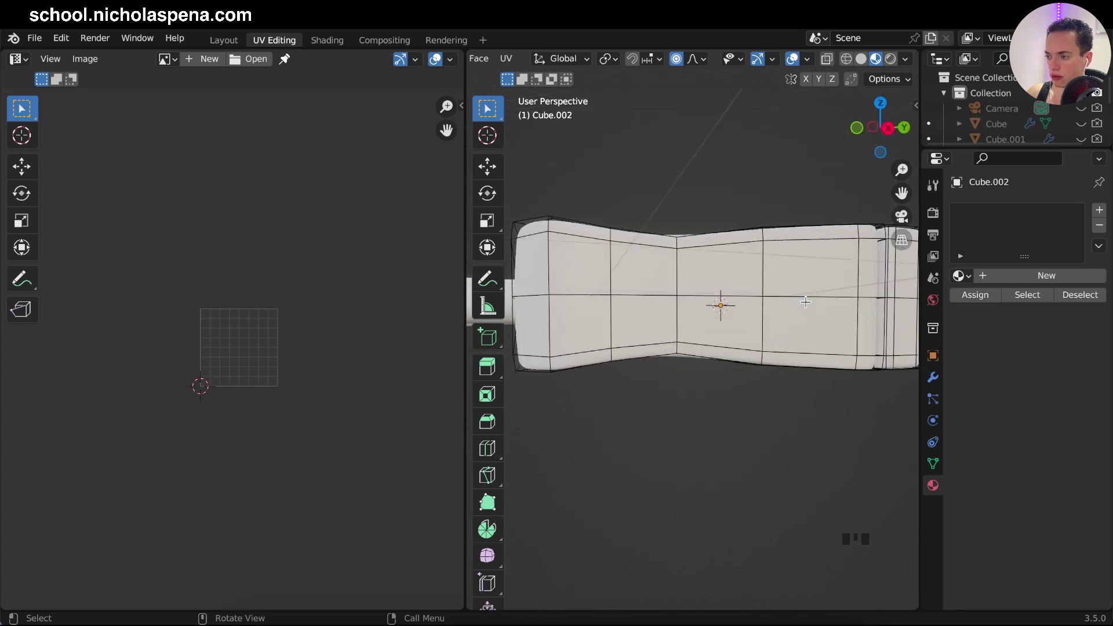
pyautogui.hscroll(-10, 806, 302)
pyautogui.scroll(-4, 806, 302)
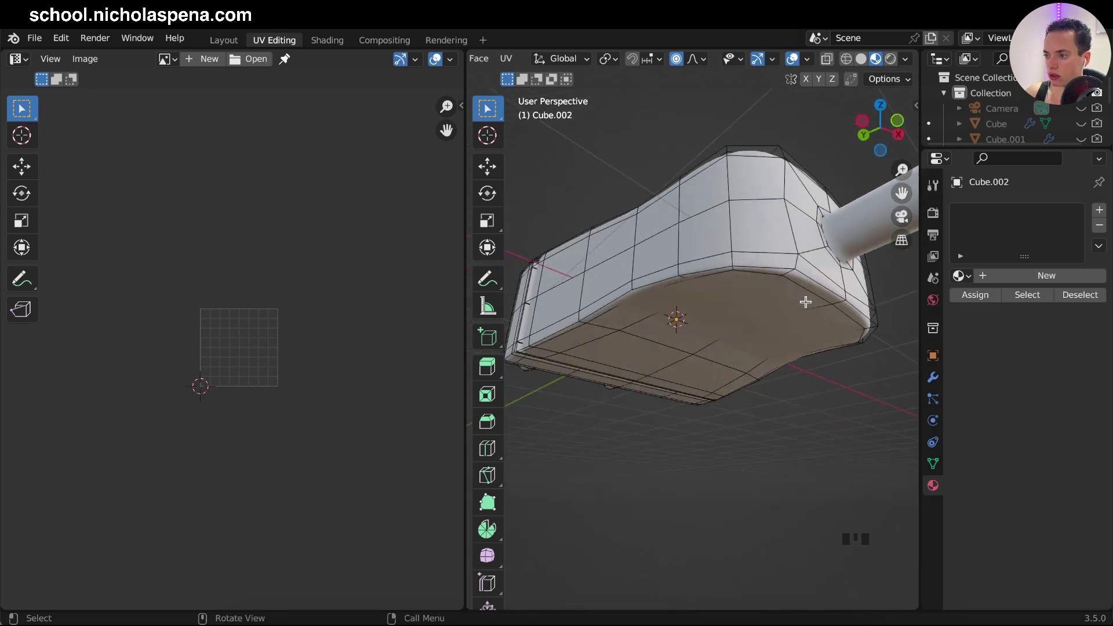
pyautogui.scroll(6, 806, 302)
pyautogui.hscroll(4, 806, 302)
pyautogui.scroll(5, 806, 302)
pyautogui.keyDown('super'); pyautogui.scroll(-5, 805, 302); pyautogui.keyUp('super')
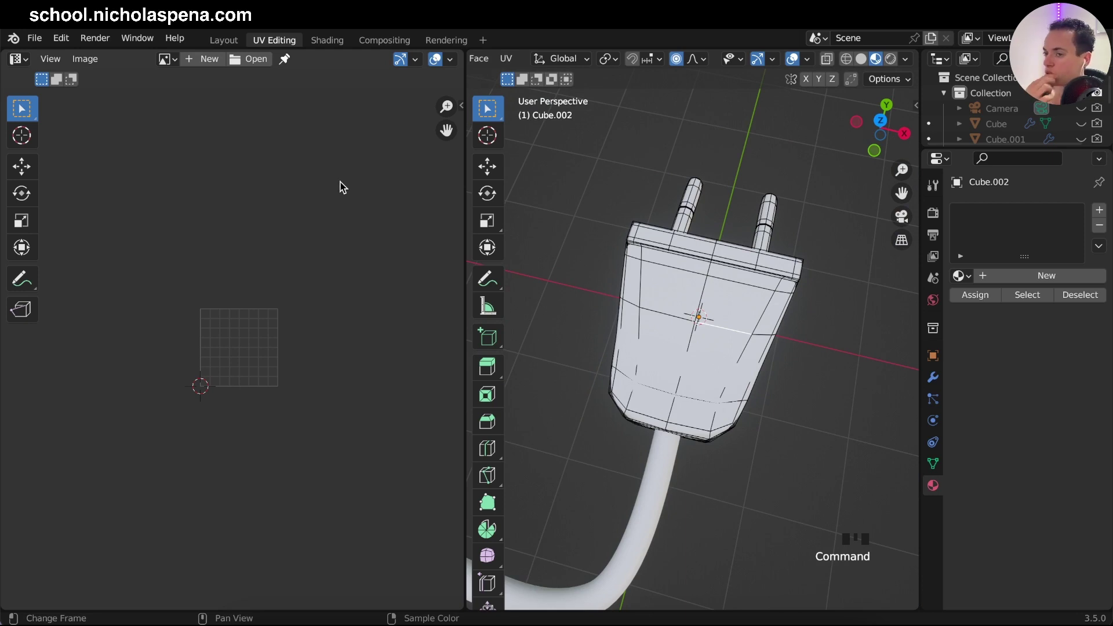
# - Create a 1024 × 1024 px image named colorgrid with the Color Grid generated type in the UV editor
pyautogui.click(207, 59)
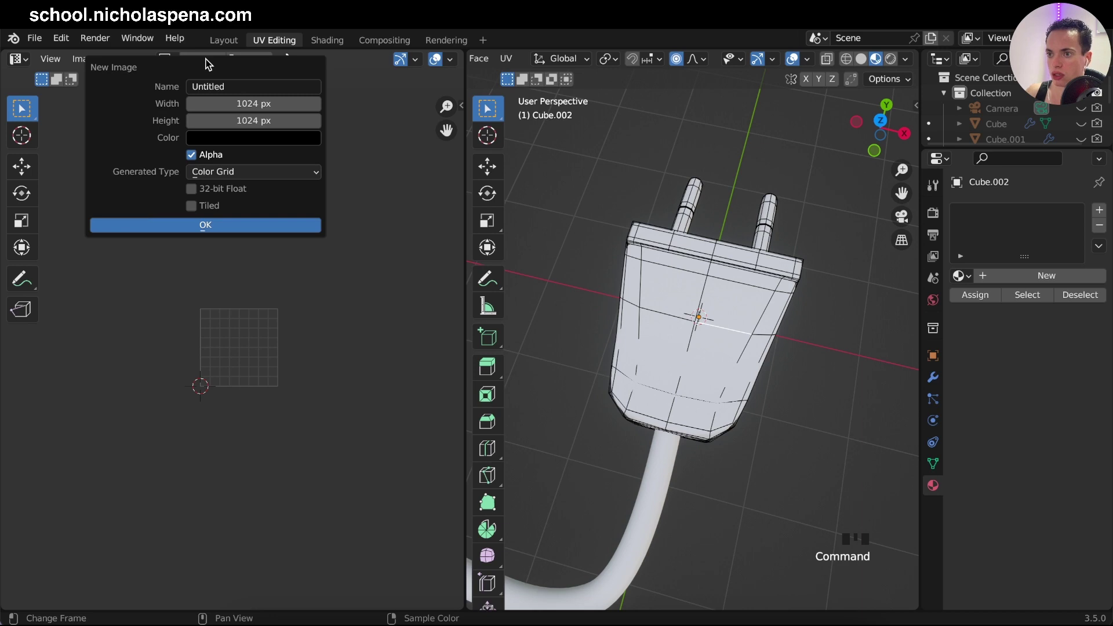
pyautogui.click(239, 173)
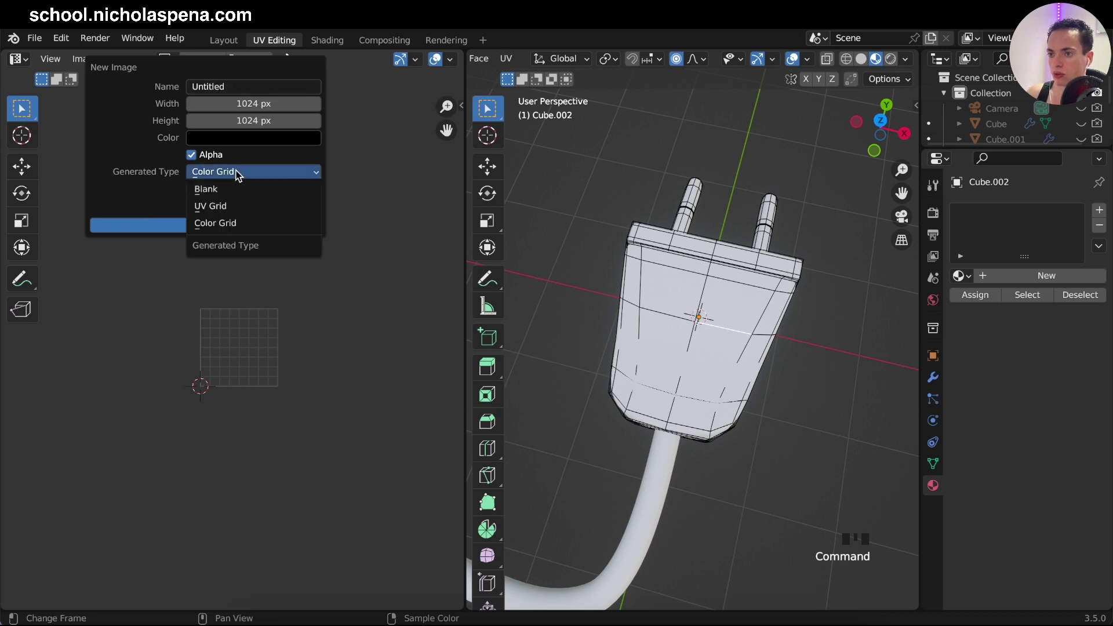
pyautogui.click(219, 223)
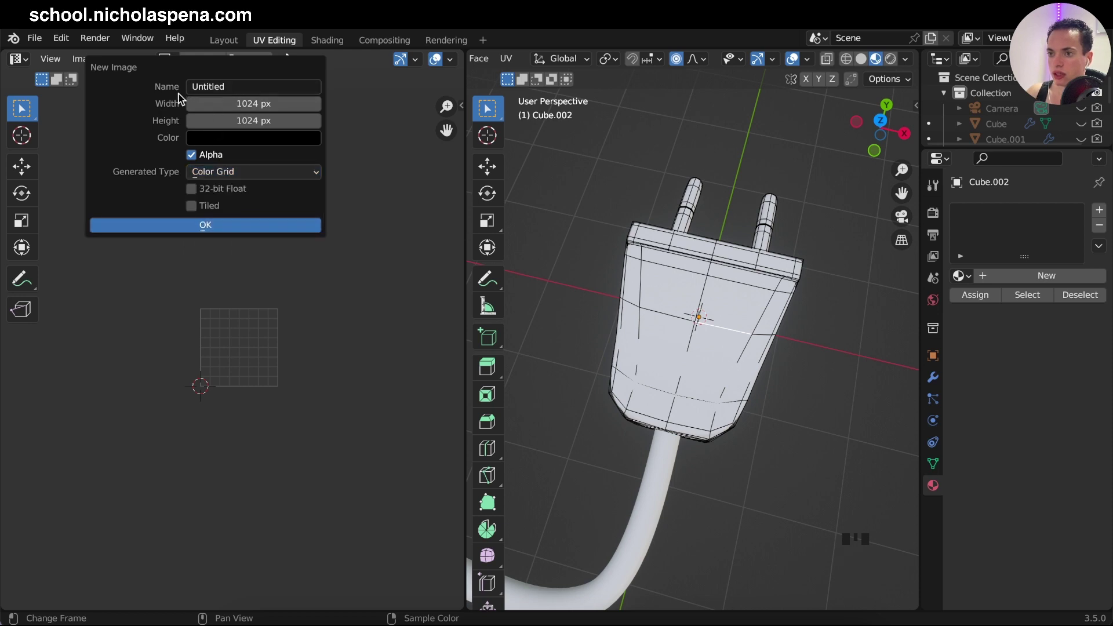
pyautogui.doubleClick(244, 87)
pyautogui.write('colorgrid')
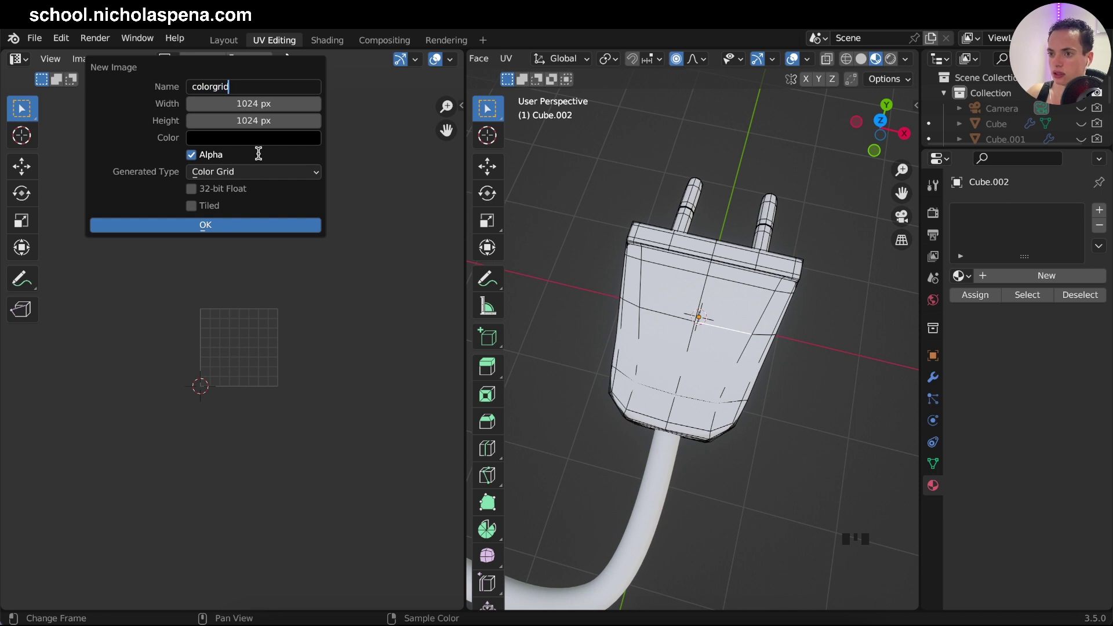
pyautogui.click(262, 224)
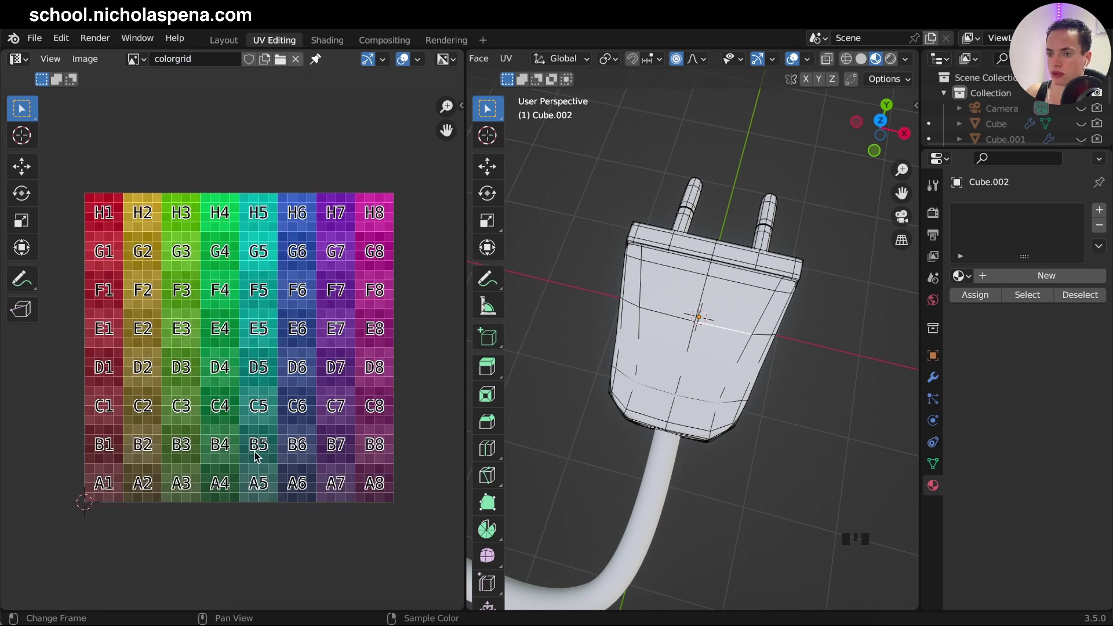
pyautogui.keyDown('ctrl'); pyautogui.scroll(-4, 260, 325); pyautogui.keyUp('ctrl')
pyautogui.keyDown('ctrl'); pyautogui.scroll(5, 261, 325); pyautogui.keyUp('ctrl')
pyautogui.keyDown('ctrl'); pyautogui.scroll(-1, 260, 325); pyautogui.keyUp('ctrl')
pyautogui.moveTo(262, 323)
pyautogui.keyDown('ctrl'); pyautogui.mouseDown(button='middle')
pyautogui.moveTo(262, 279)
pyautogui.moveTo(262, 324)
pyautogui.mouseUp(button='middle'); pyautogui.keyUp('ctrl')
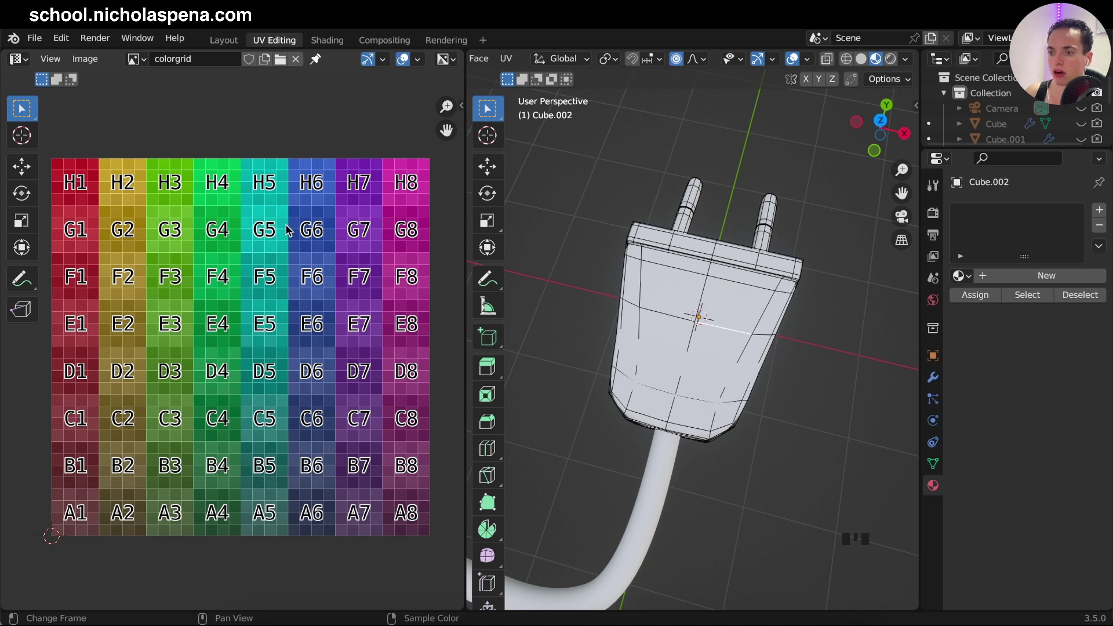
# - Return the plug to Object Mode and give it a new material
pyautogui.doubleClick(732, 328)
pyautogui.moveTo(732, 327); pyautogui.dragTo(734, 283, button='middle')
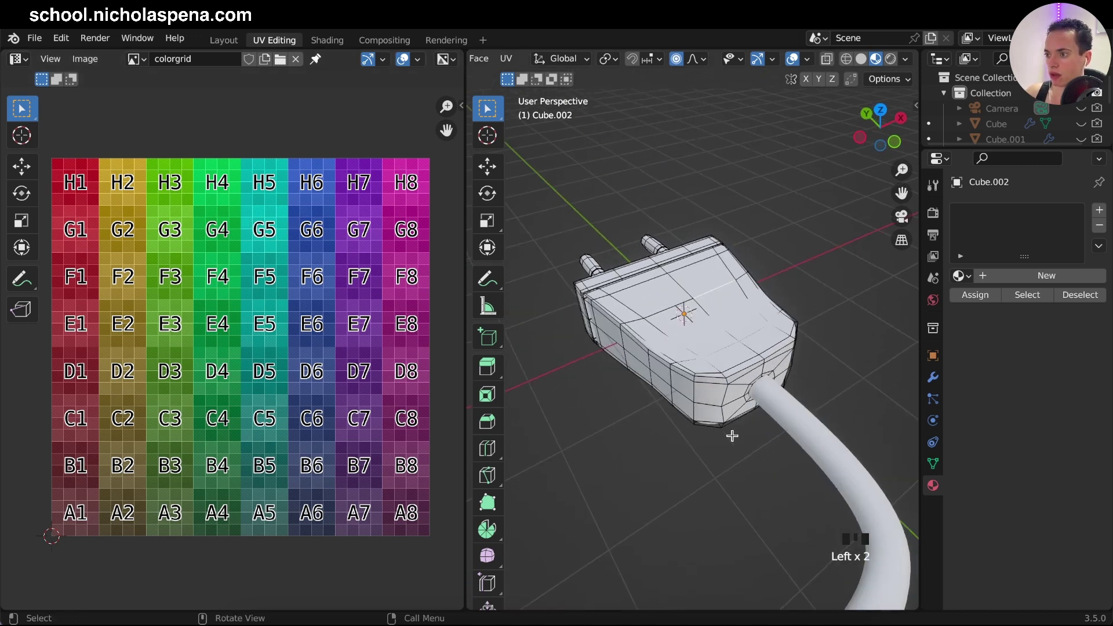
pyautogui.scroll(4, 748, 274)
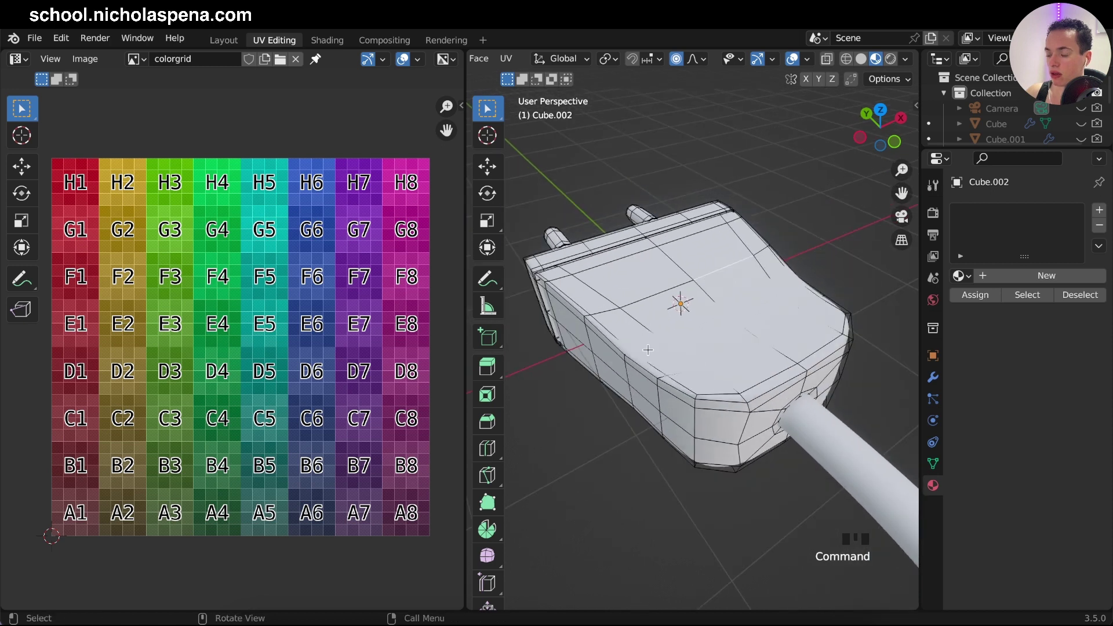
pyautogui.moveTo(725, 246); pyautogui.dragTo(726, 194, button='middle')
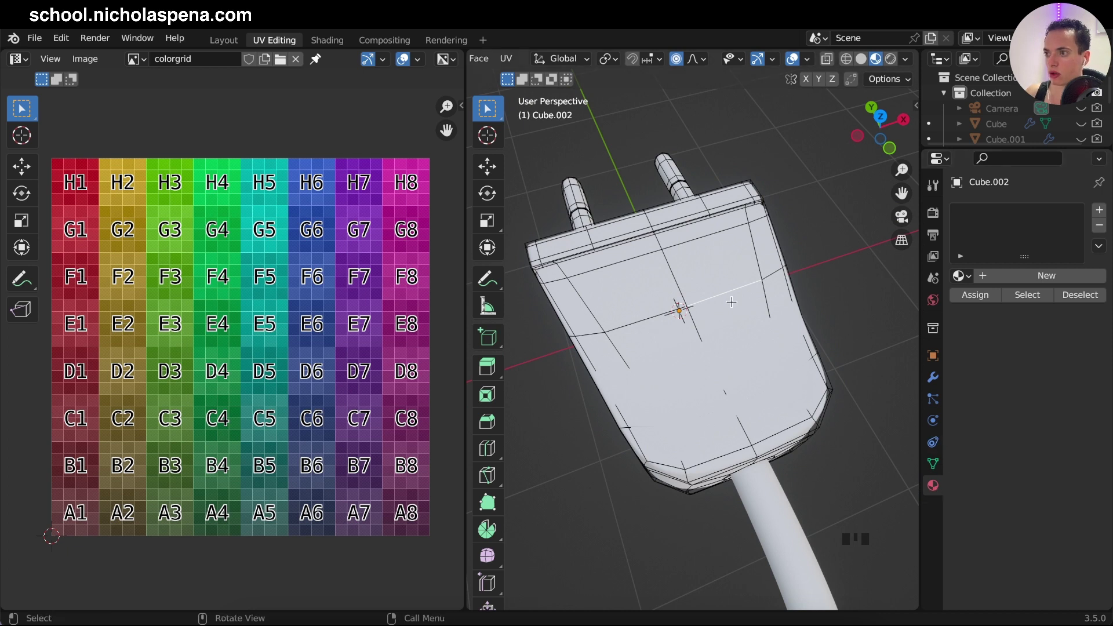
pyautogui.press('Tab')
pyautogui.moveTo(795, 315); pyautogui.dragTo(797, 307, button='middle')
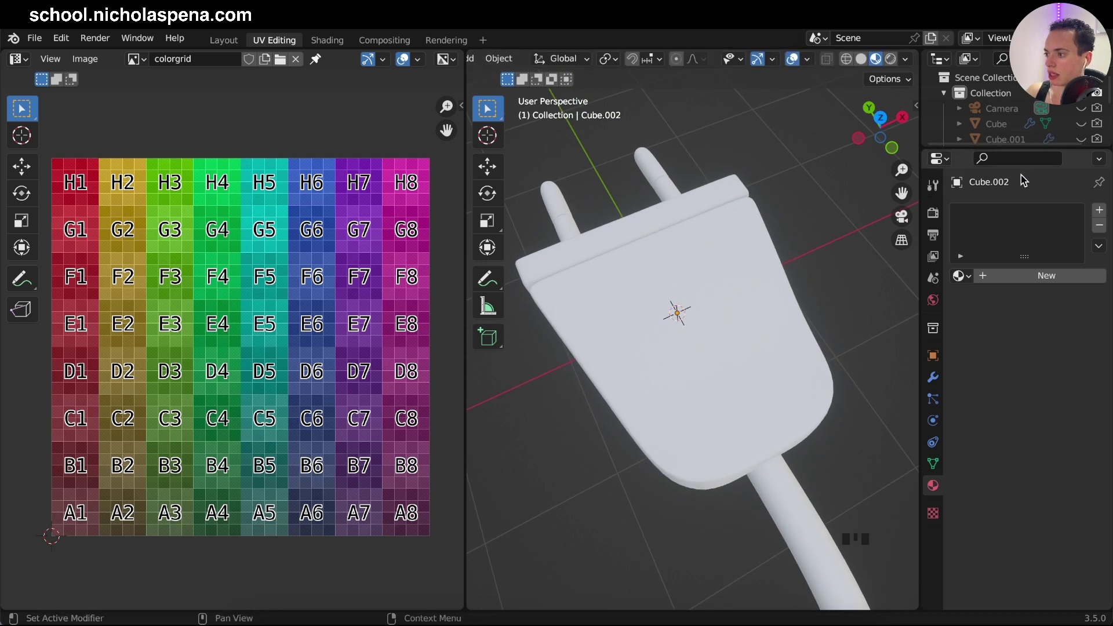
pyautogui.click(1025, 274)
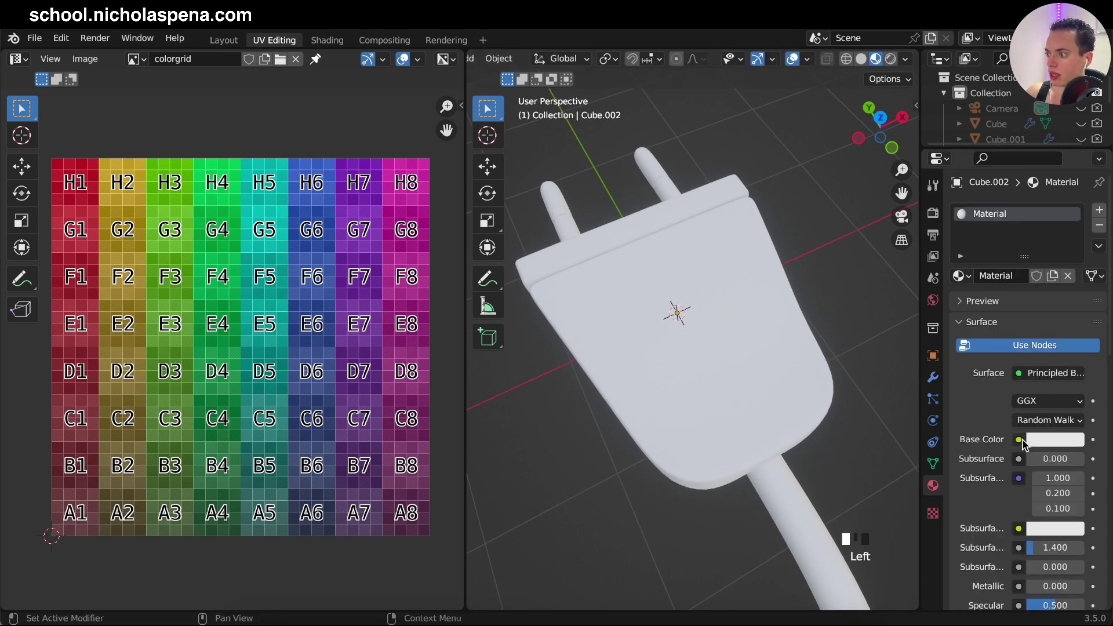
# - Drive the material's base color with an Image Texture that uses the colorgrid image
pyautogui.scroll(-2, 973, 400)
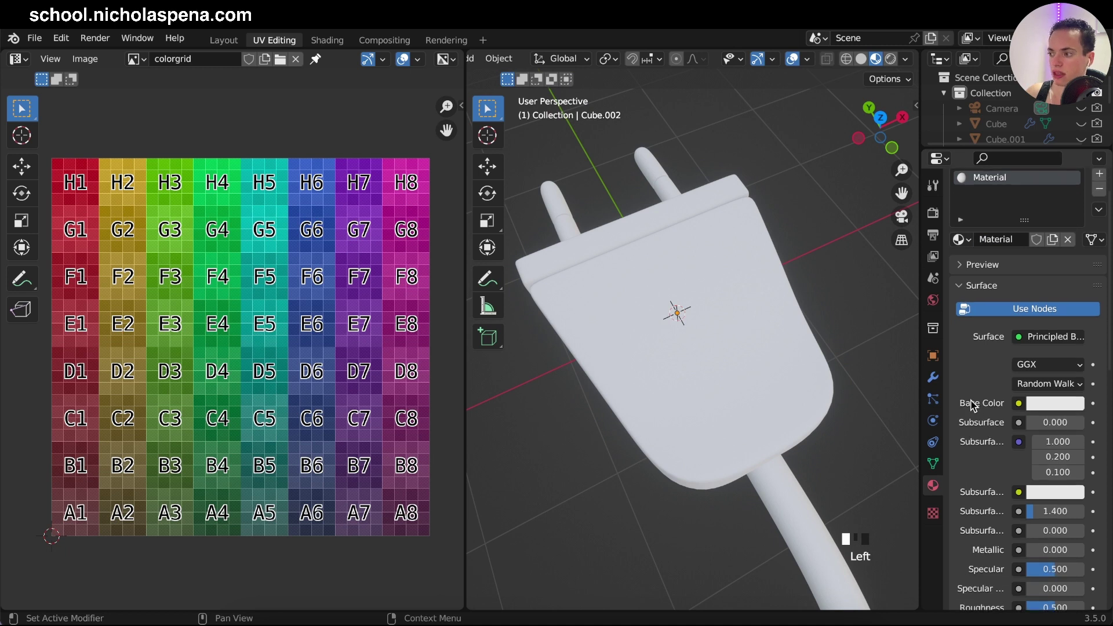
pyautogui.click(1053, 406)
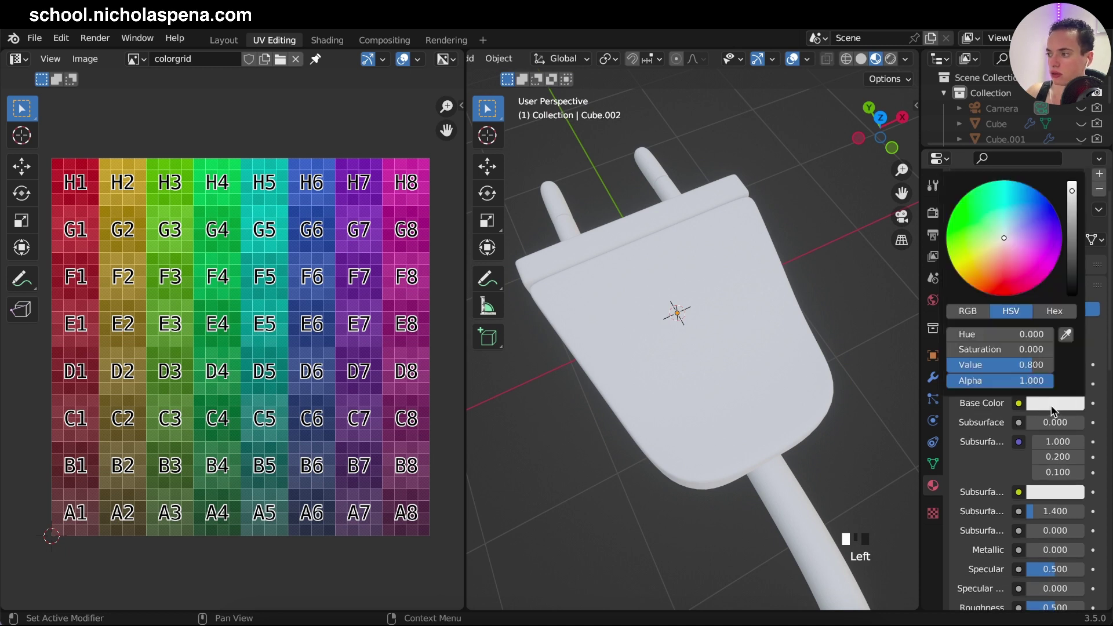
pyautogui.moveTo(1019, 279); pyautogui.dragTo(1001, 242)
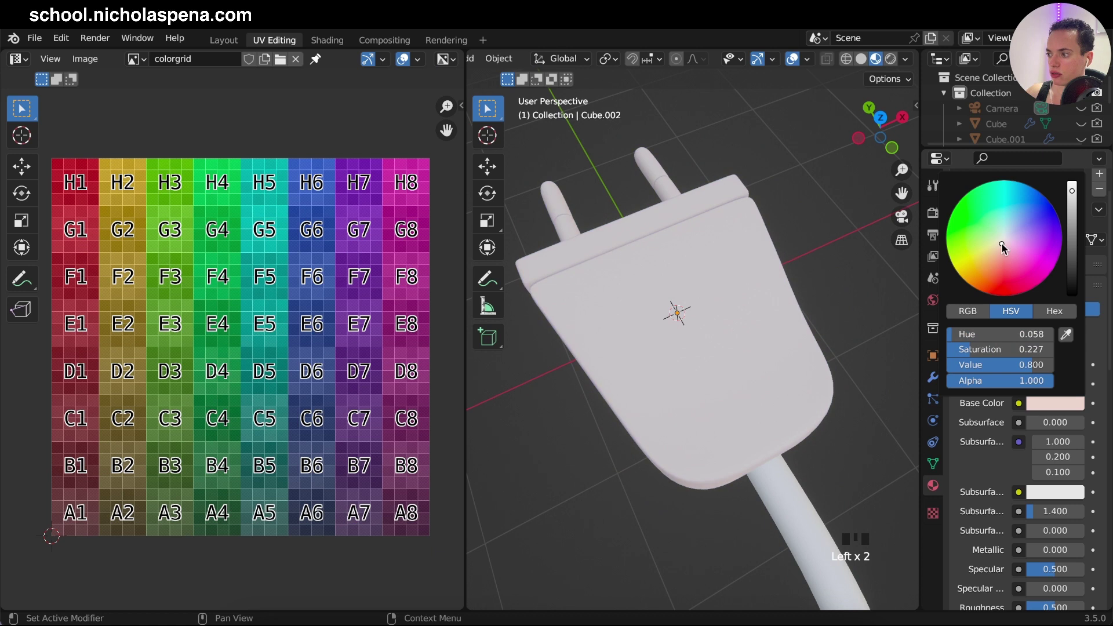
pyautogui.click(1019, 404)
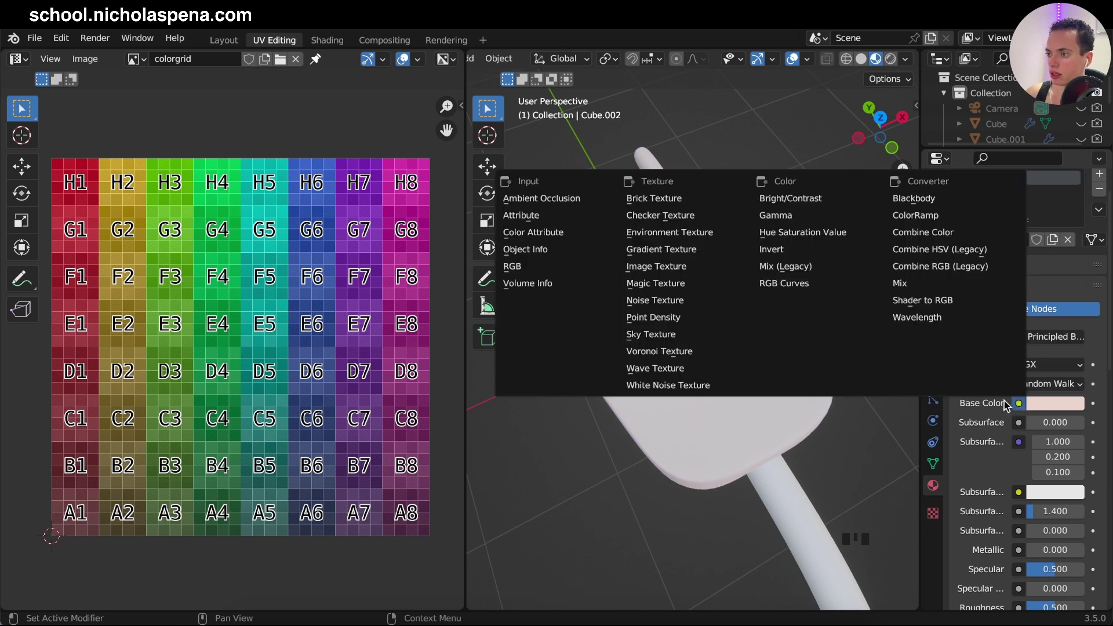
pyautogui.click(683, 271)
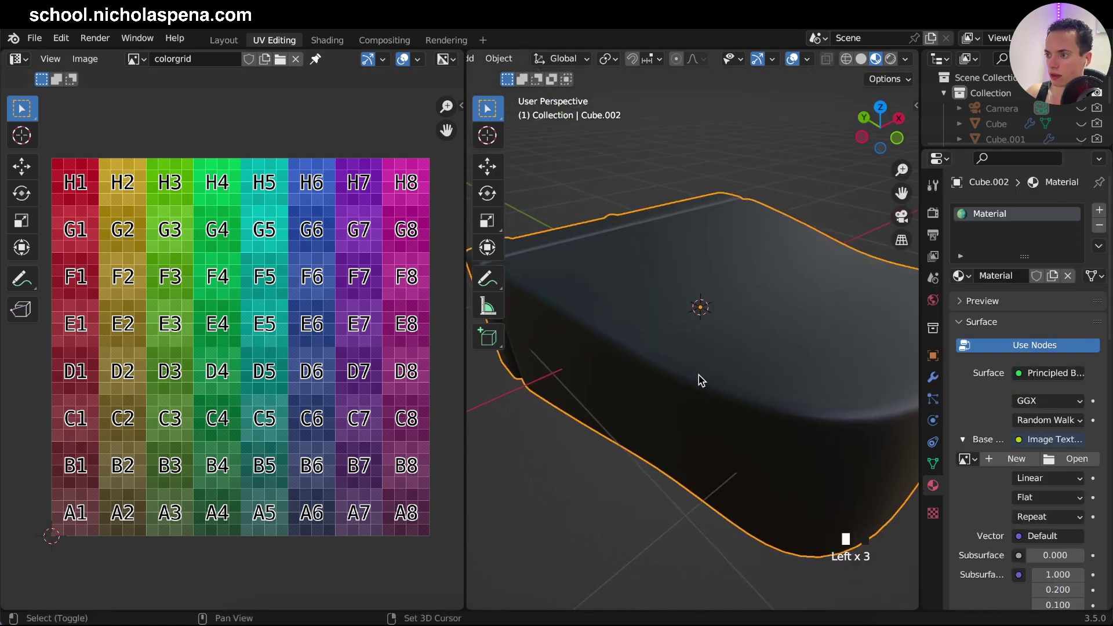
pyautogui.click(965, 459)
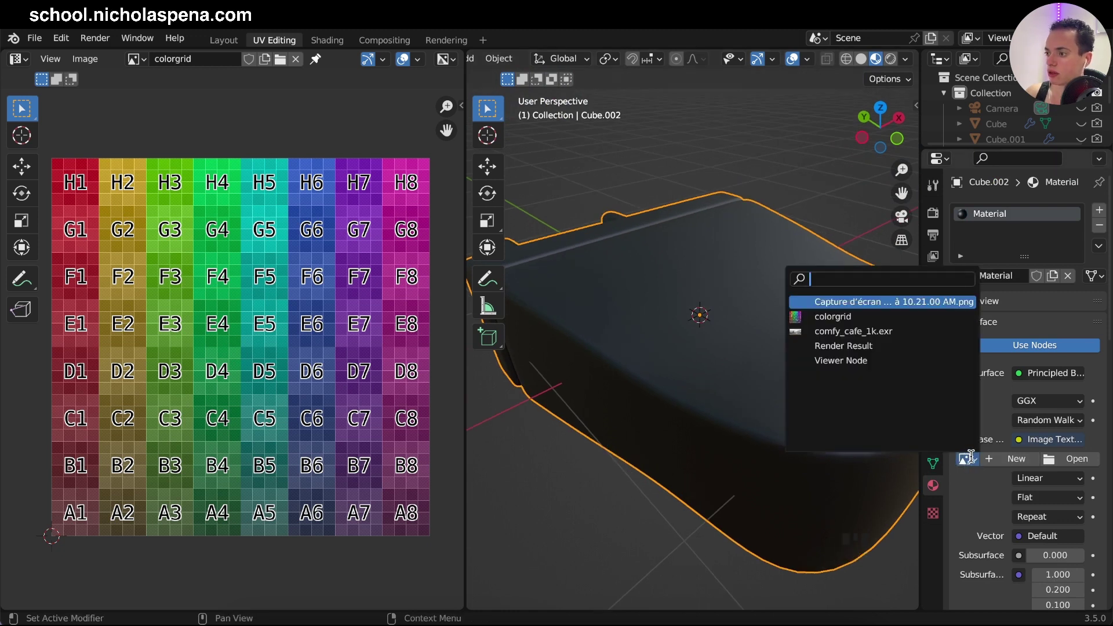
pyautogui.click(857, 318)
# - Examine how the color grid texture wraps around the plug's top, sides and cable end
pyautogui.moveTo(795, 354); pyautogui.dragTo(795, 357, button='middle')
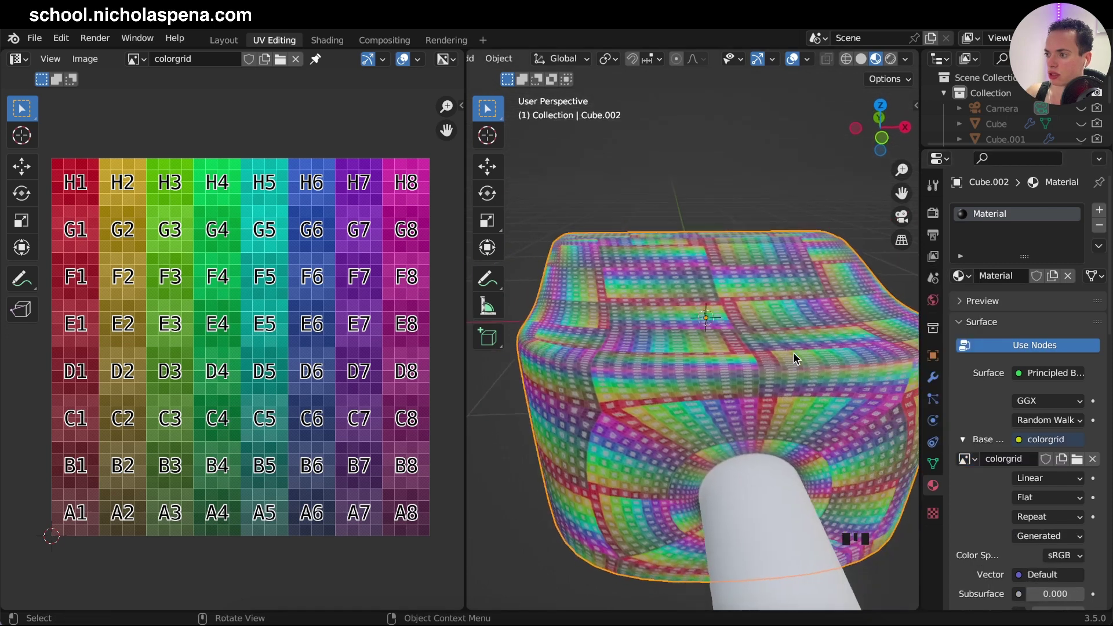
pyautogui.scroll(5, 794, 358)
pyautogui.scroll(-7, 795, 358)
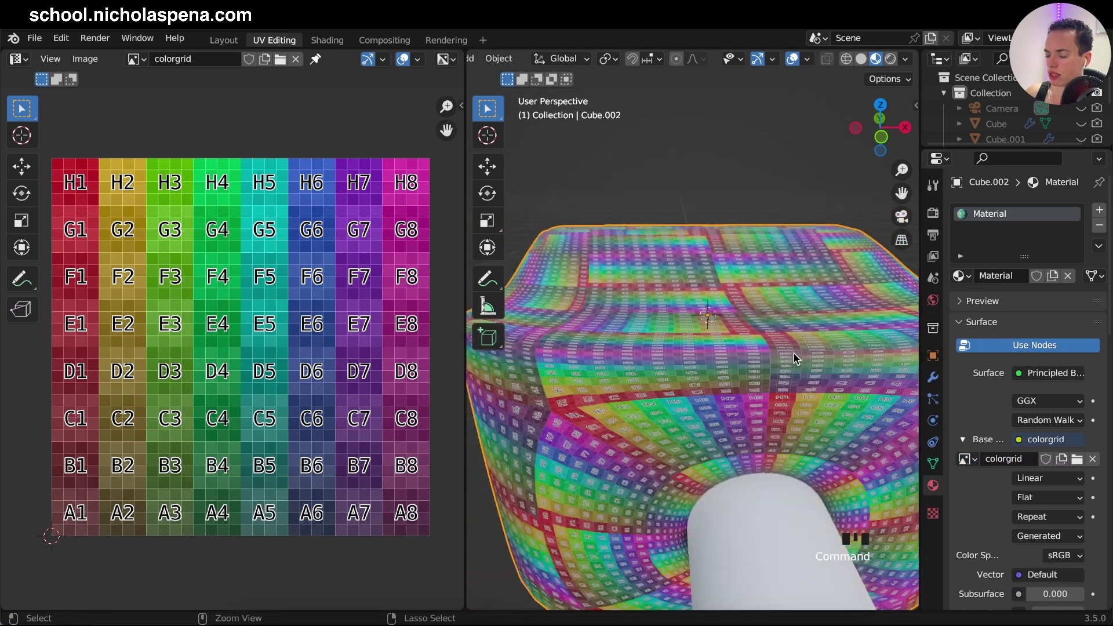
pyautogui.keyDown('super'); pyautogui.scroll(7, 794, 353); pyautogui.keyUp('super')
pyautogui.keyDown('super'); pyautogui.scroll(-4, 794, 354); pyautogui.keyUp('super')
pyautogui.moveTo(793, 353); pyautogui.dragTo(798, 356, button='middle')
pyautogui.scroll(-4, 798, 355)
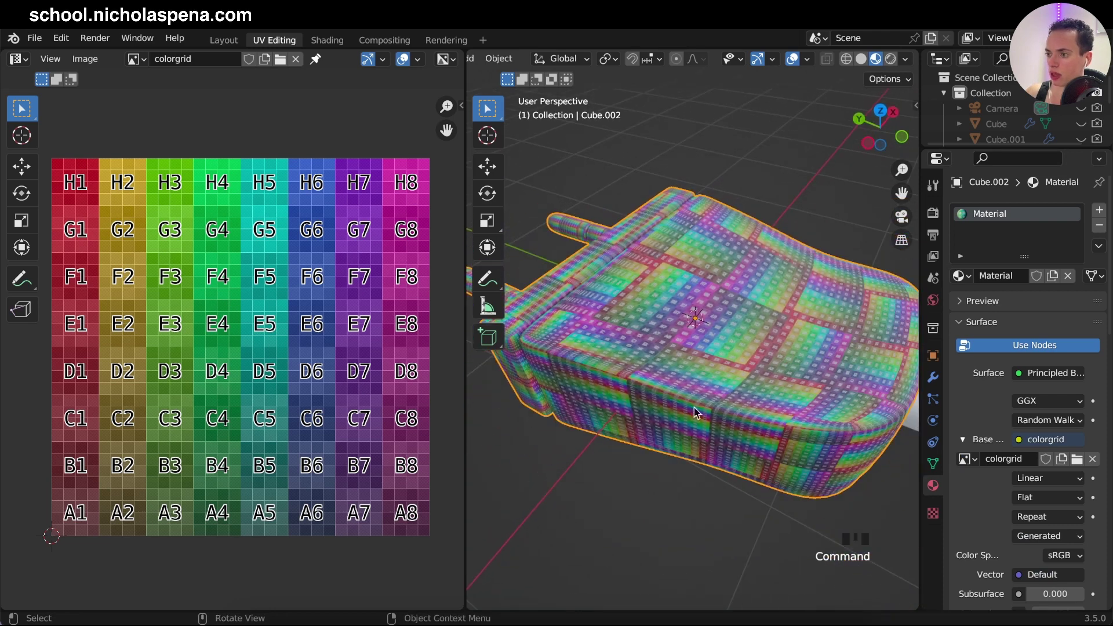
pyautogui.moveTo(717, 277); pyautogui.dragTo(717, 277, button='middle')
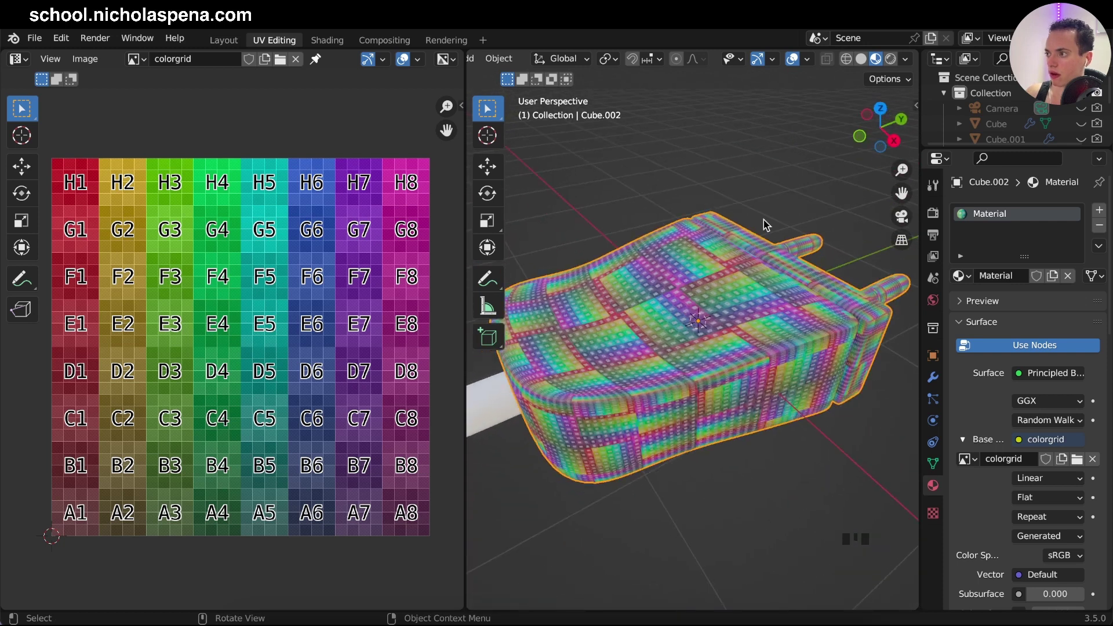
# - Enlarge the Outliner and select the plug object Cube.002
pyautogui.moveTo(972, 146); pyautogui.dragTo(973, 332)
pyautogui.click(1021, 155)
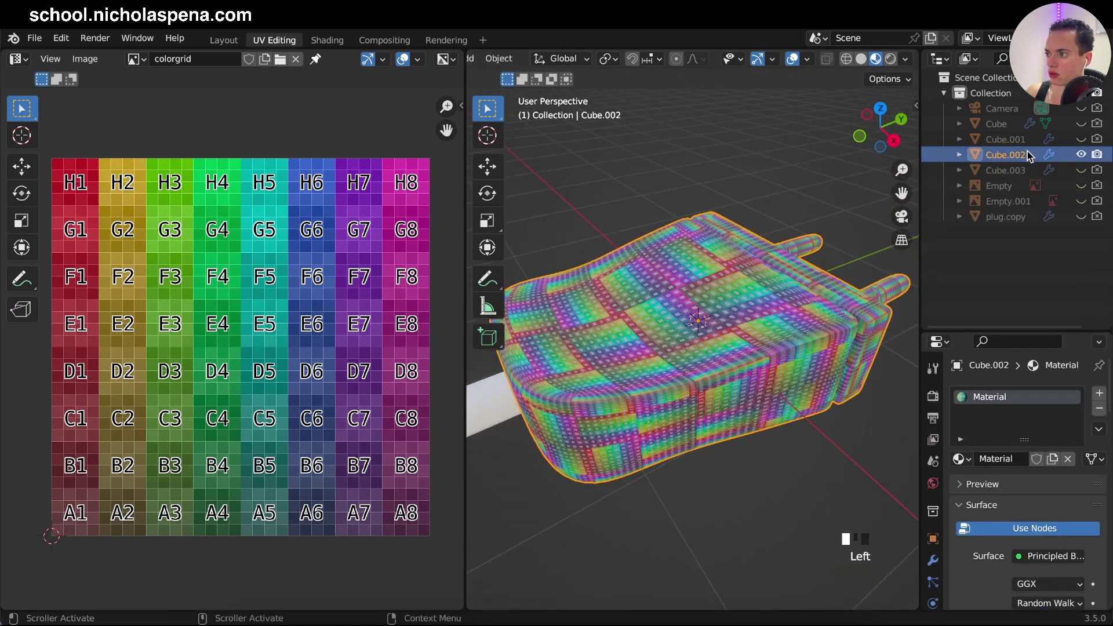
pyautogui.click(753, 360)
pyautogui.moveTo(752, 347); pyautogui.dragTo(761, 329, button='middle')
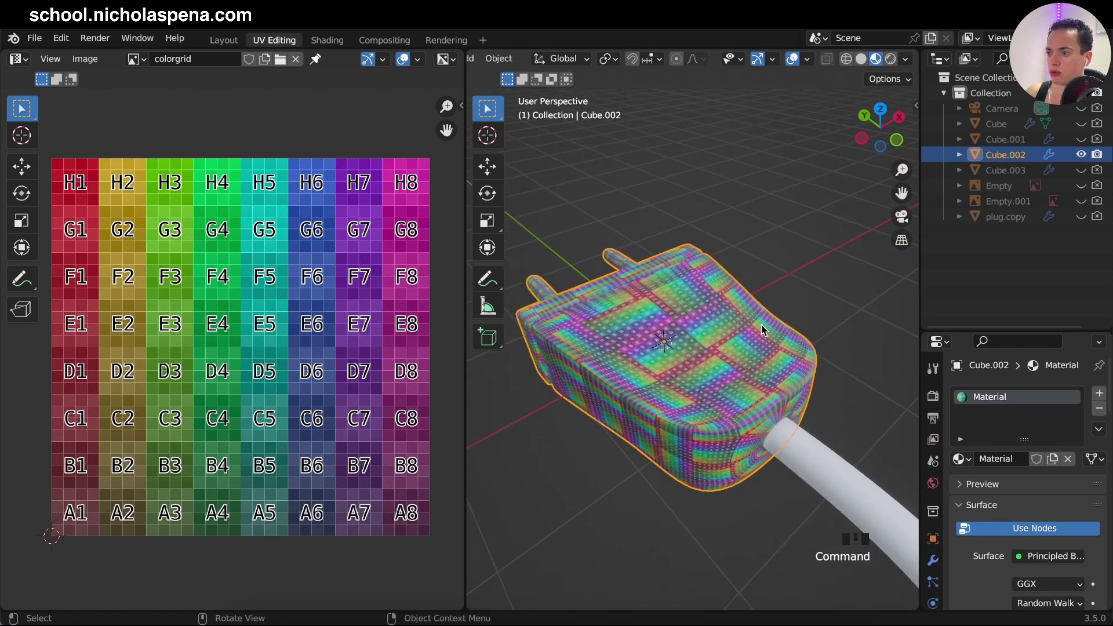
# - Put the plug in Edit Mode and examine its mesh around the upper side and cable end
pyautogui.press('Tab')
pyautogui.keyDown('super'); pyautogui.scroll(-3, 760, 325); pyautogui.keyUp('super')
pyautogui.keyDown('super'); pyautogui.scroll(3, 760, 326); pyautogui.keyUp('super')
pyautogui.keyDown('super'); pyautogui.scroll(1, 761, 325); pyautogui.keyUp('super')
pyautogui.keyDown('shift'); pyautogui.hscroll(-3, 638, 357); pyautogui.keyUp('shift')
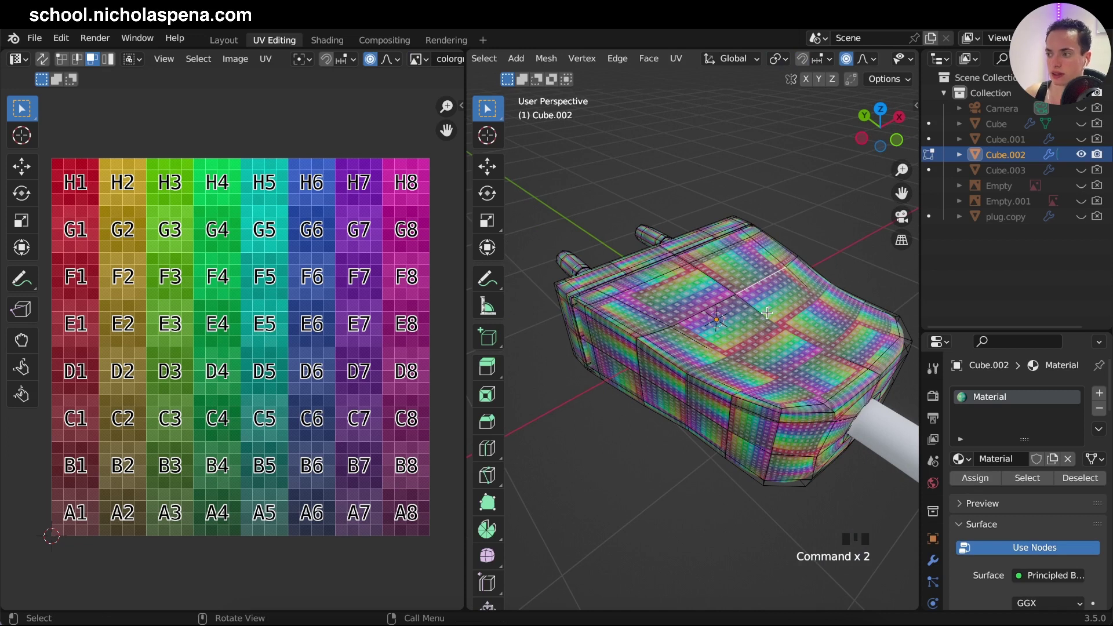
pyautogui.moveTo(767, 313); pyautogui.dragTo(695, 378, button='middle')
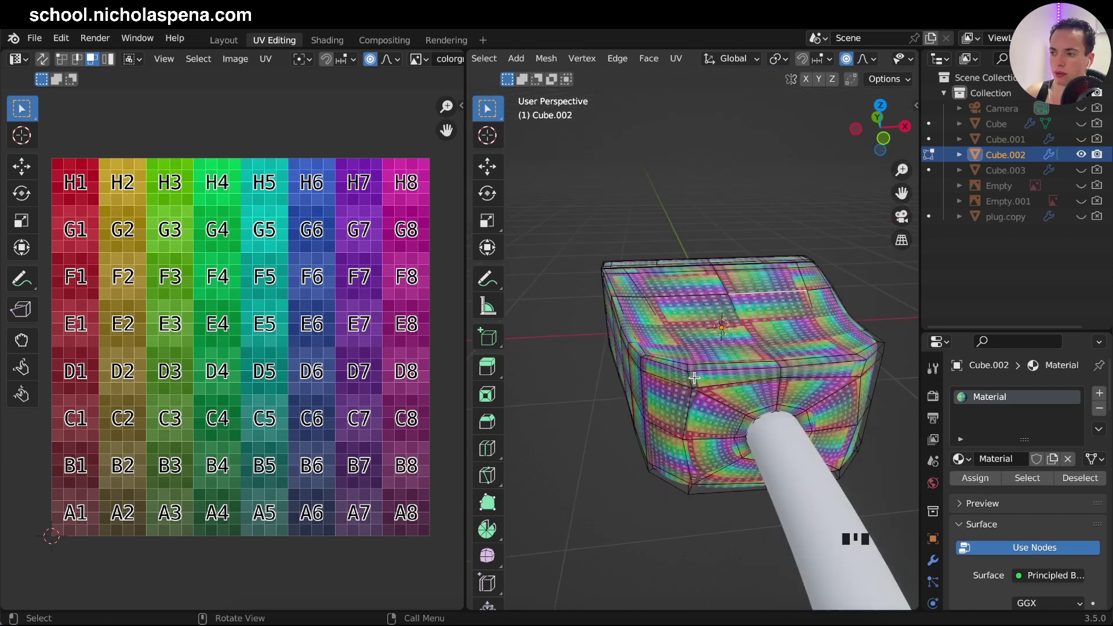
pyautogui.click(630, 326)
pyautogui.click(639, 337)
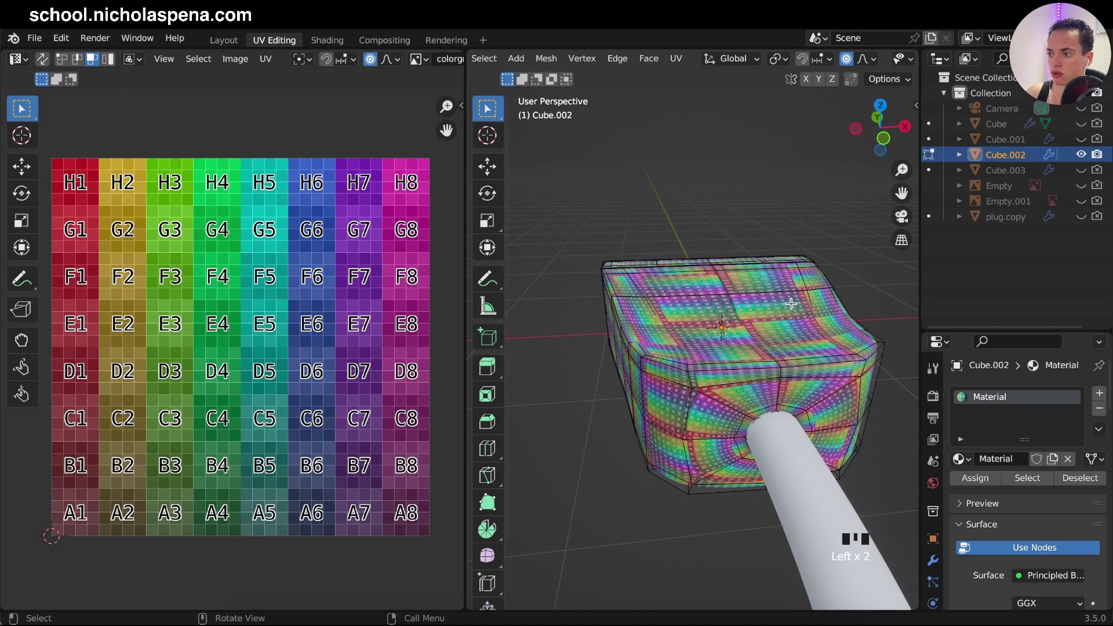
# - Work in edge selection and select all sharp edges of the plug mesh
pyautogui.moveTo(791, 303); pyautogui.dragTo(725, 307, button='middle')
pyautogui.moveTo(772, 339)
pyautogui.mouseDown(button='middle')
pyautogui.moveTo(644, 339)
pyautogui.moveTo(773, 338)
pyautogui.mouseUp(button='middle')
pyautogui.scroll(5, 581, 57)
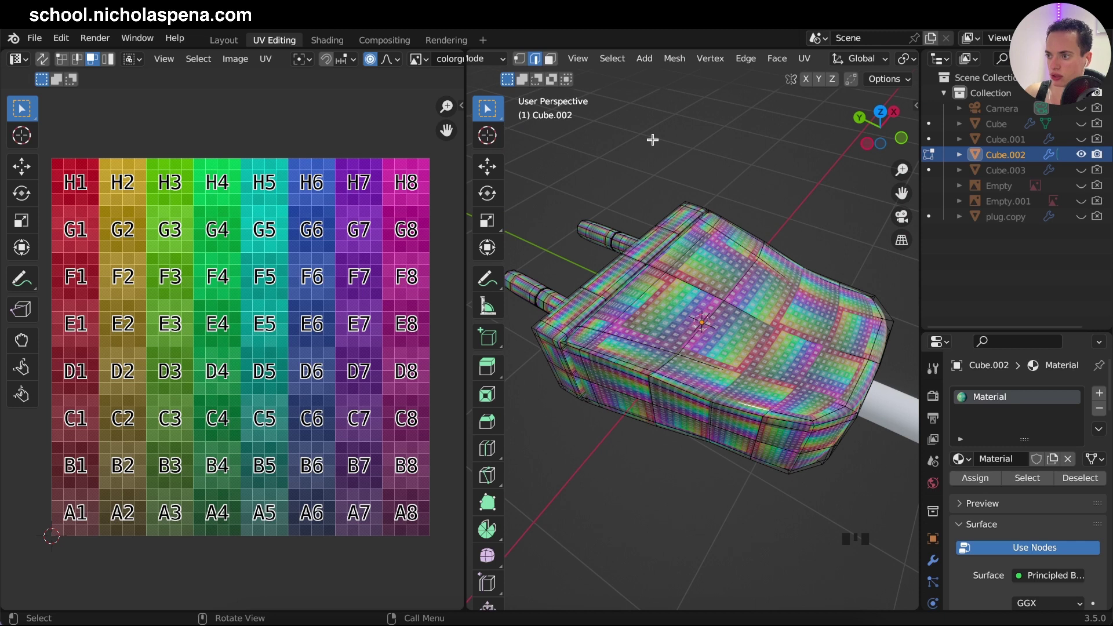
pyautogui.click(612, 59)
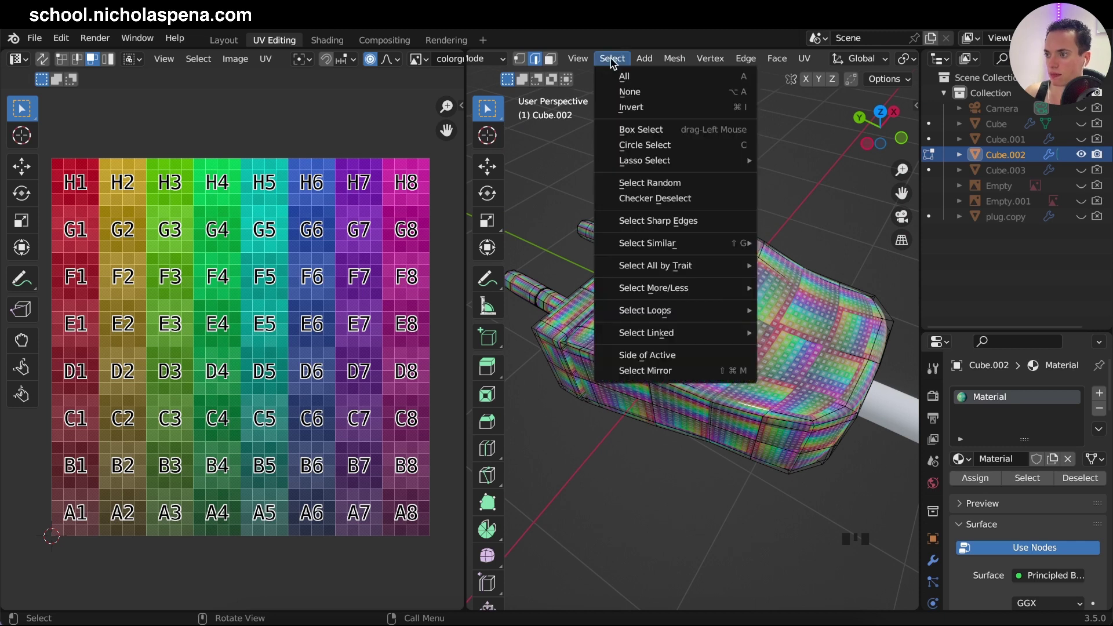
pyautogui.click(661, 222)
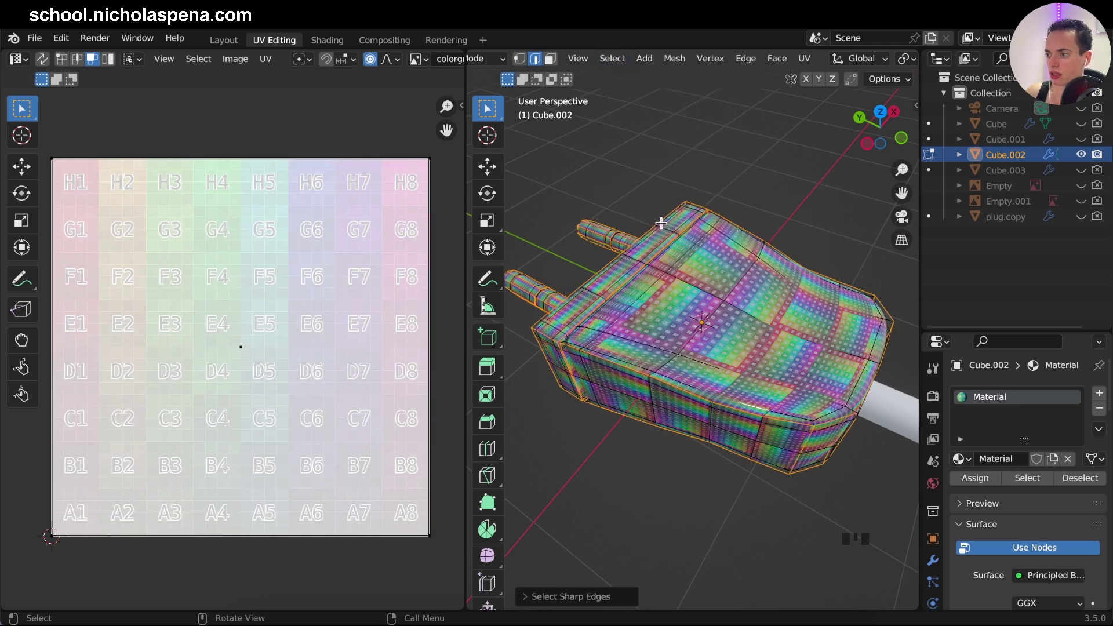
# - Set the sharp edge selection's sharpness threshold to 38.8°
pyautogui.scroll(-5, 713, 418)
pyautogui.keyDown('super'); pyautogui.scroll(5, 715, 420); pyautogui.keyUp('super')
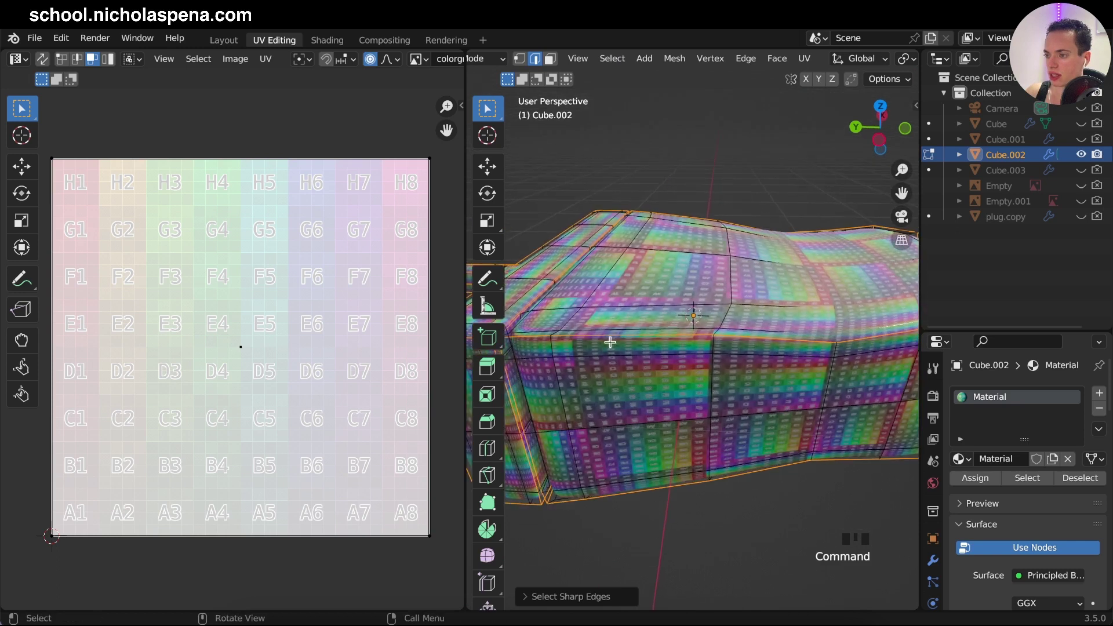
pyautogui.hscroll(-6, 604, 302)
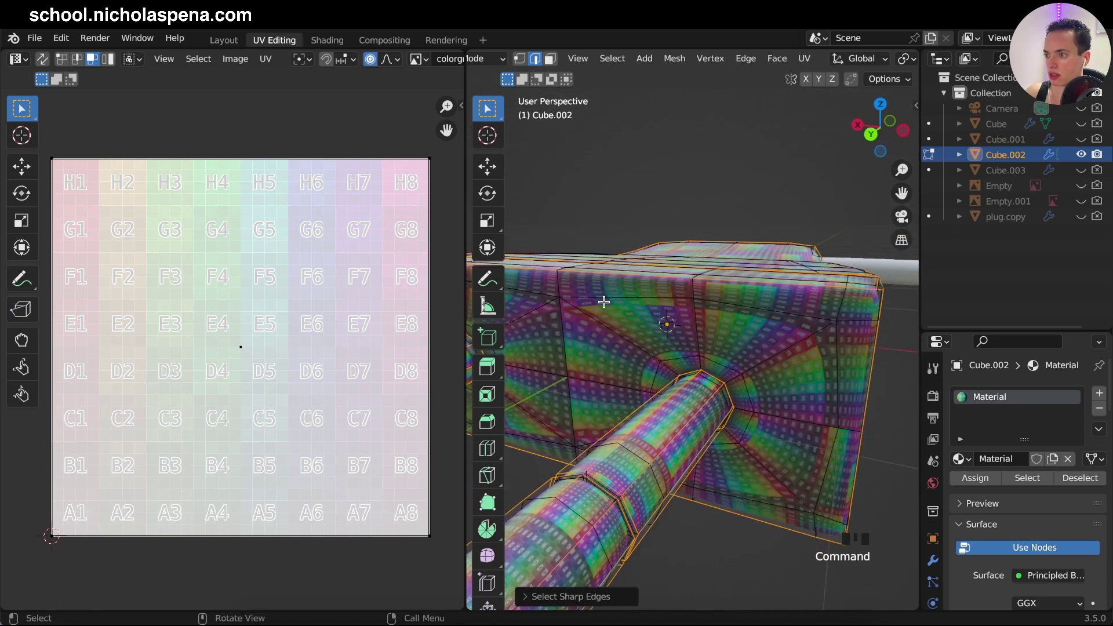
pyautogui.keyDown('super'); pyautogui.scroll(-5, 604, 302); pyautogui.keyUp('super')
pyautogui.scroll(2, 604, 301)
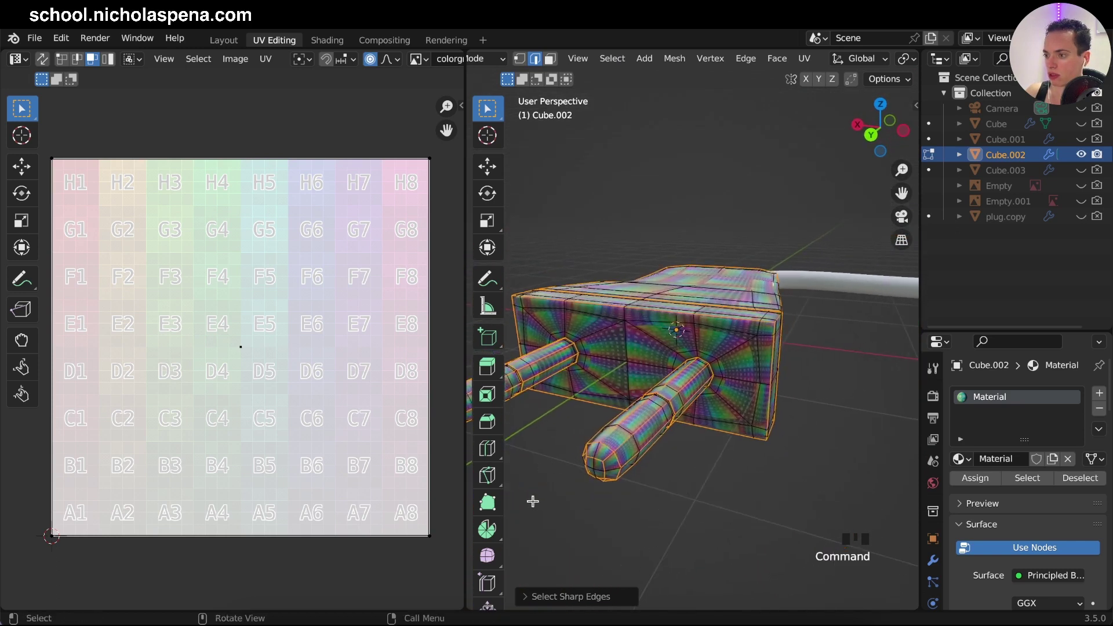
pyautogui.click(543, 596)
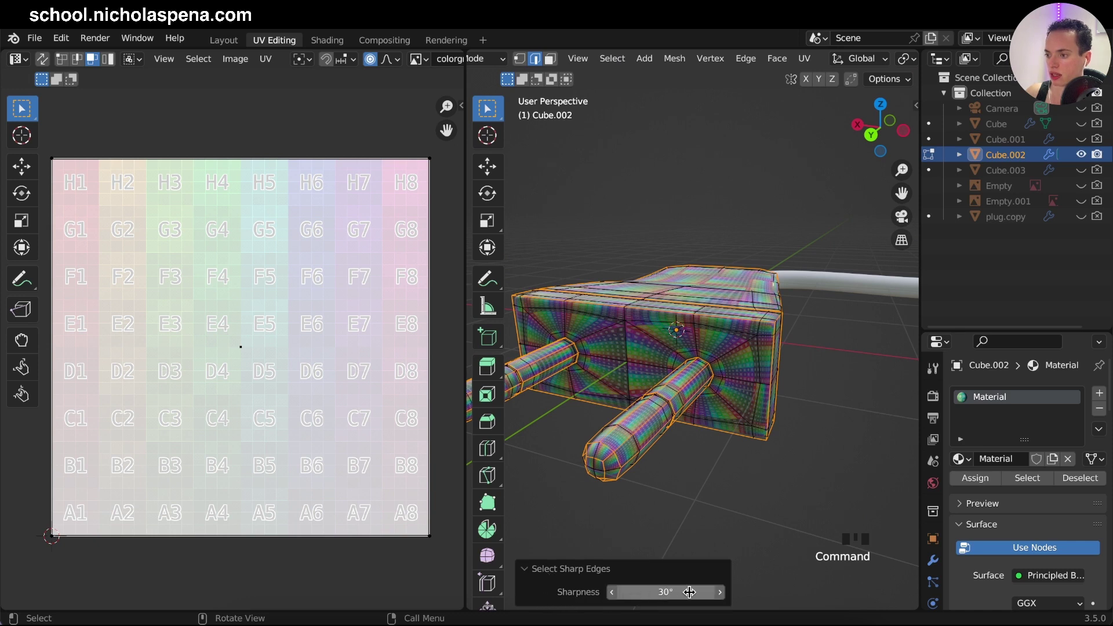
pyautogui.moveTo(683, 590)
pyautogui.mouseDown()
pyautogui.moveTo(615, 592)
pyautogui.moveTo(664, 592)
pyautogui.mouseUp()
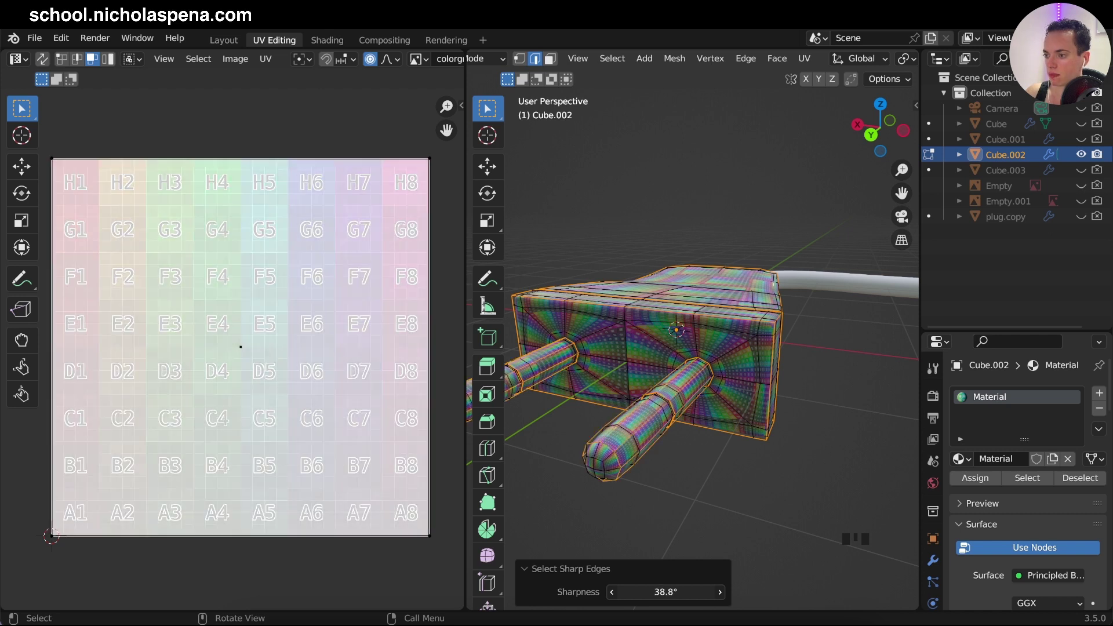
# - Check the selected edges around the prongs and body, and mark them as seams
pyautogui.moveTo(658, 432); pyautogui.dragTo(704, 409, button='middle')
pyautogui.keyDown('super'); pyautogui.scroll(3, 658, 432); pyautogui.keyUp('super')
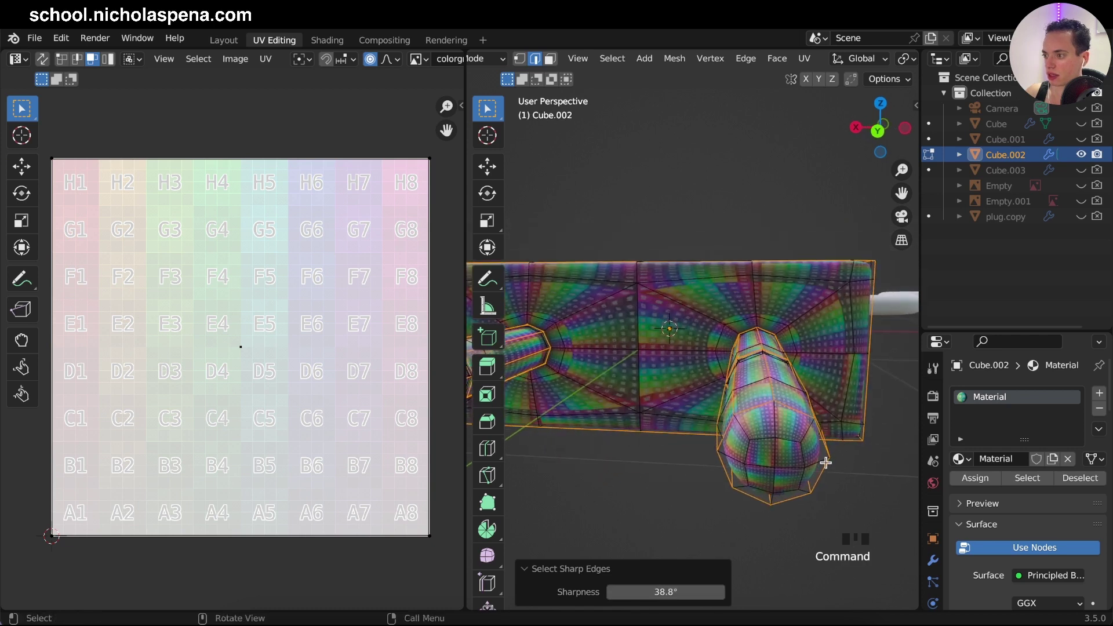
pyautogui.moveTo(777, 395); pyautogui.dragTo(767, 380, button='middle')
pyautogui.rightClick(684, 356)
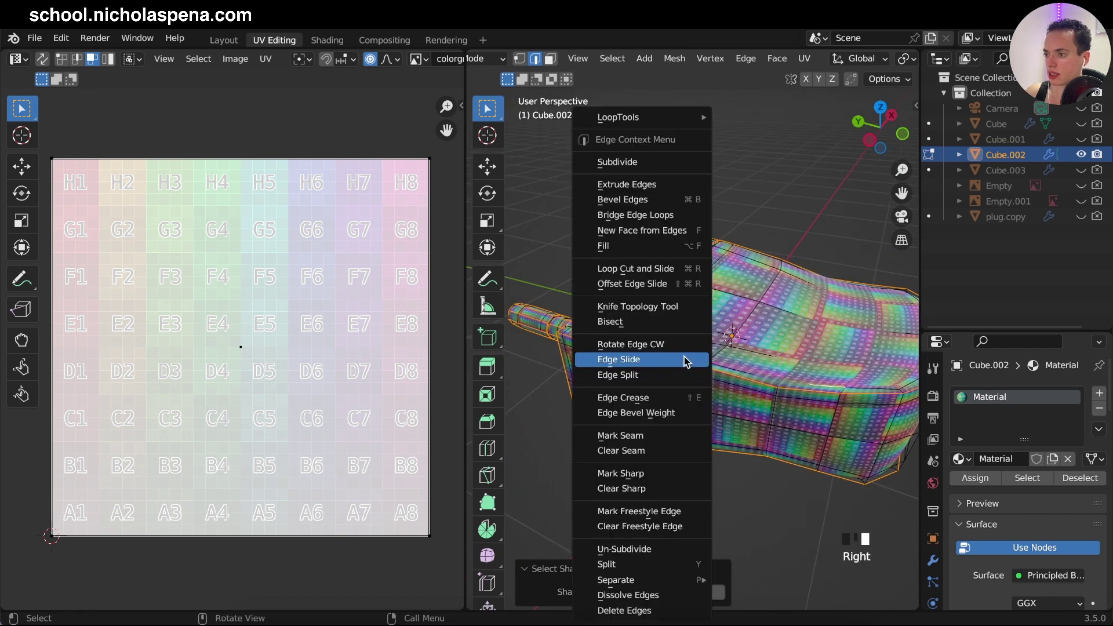
pyautogui.click(637, 437)
pyautogui.moveTo(806, 467); pyautogui.dragTo(753, 454, button='middle')
# - Select the entire plug mesh and unwrap it with the Angle Based method
pyautogui.press('a')
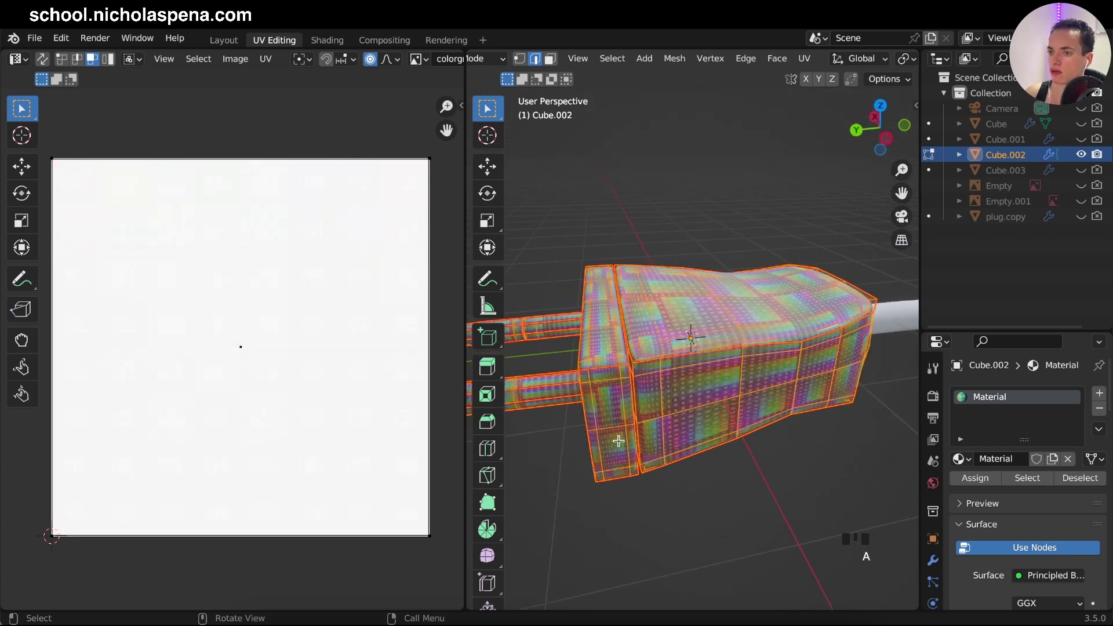
pyautogui.press('u')
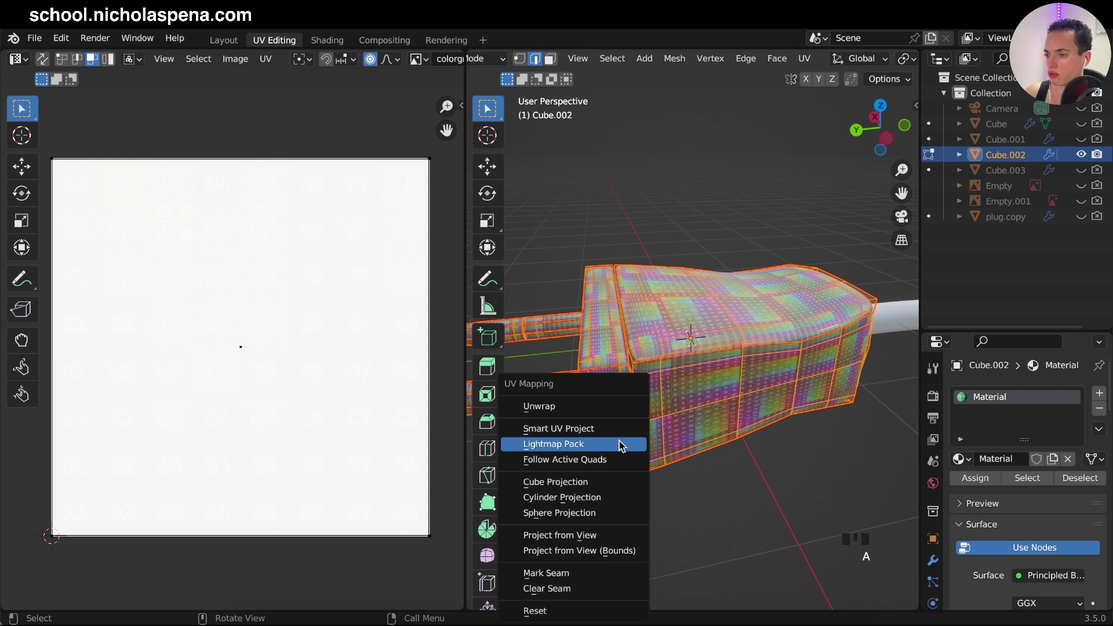
pyautogui.click(543, 407)
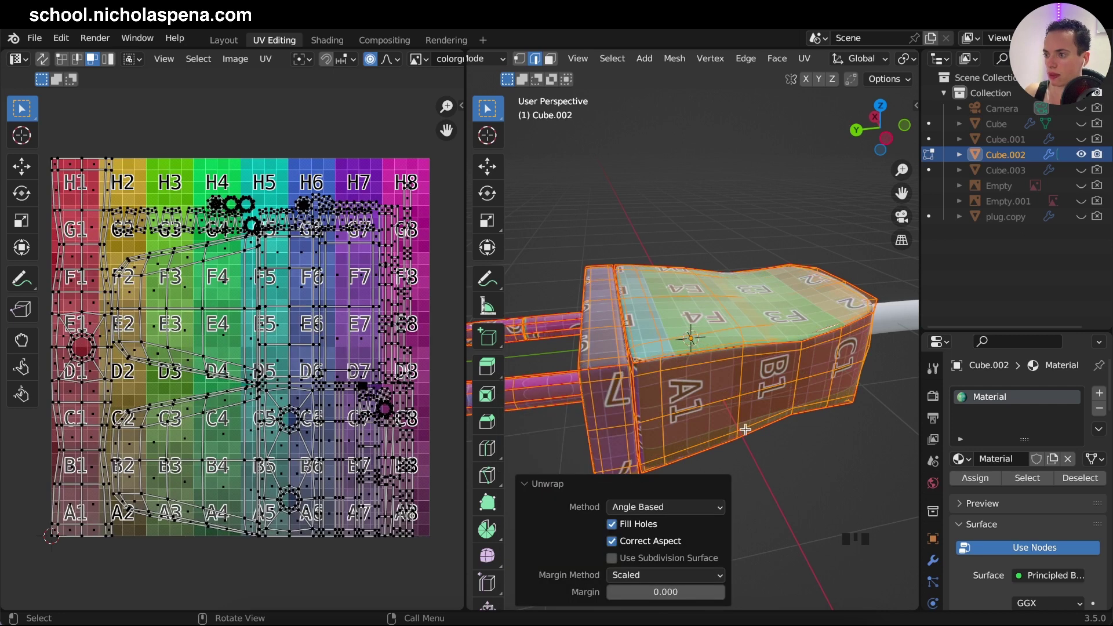
# - Examine the unwrapped layout by picking individual UV faces, ending on the one over grid cell F4
pyautogui.click(224, 217)
pyautogui.click(210, 328)
pyautogui.click(171, 292)
pyautogui.click(127, 285)
pyautogui.click(220, 287)
pyautogui.click(356, 287)
pyautogui.click(223, 284)
pyautogui.moveTo(768, 360); pyautogui.dragTo(767, 360, button='middle')
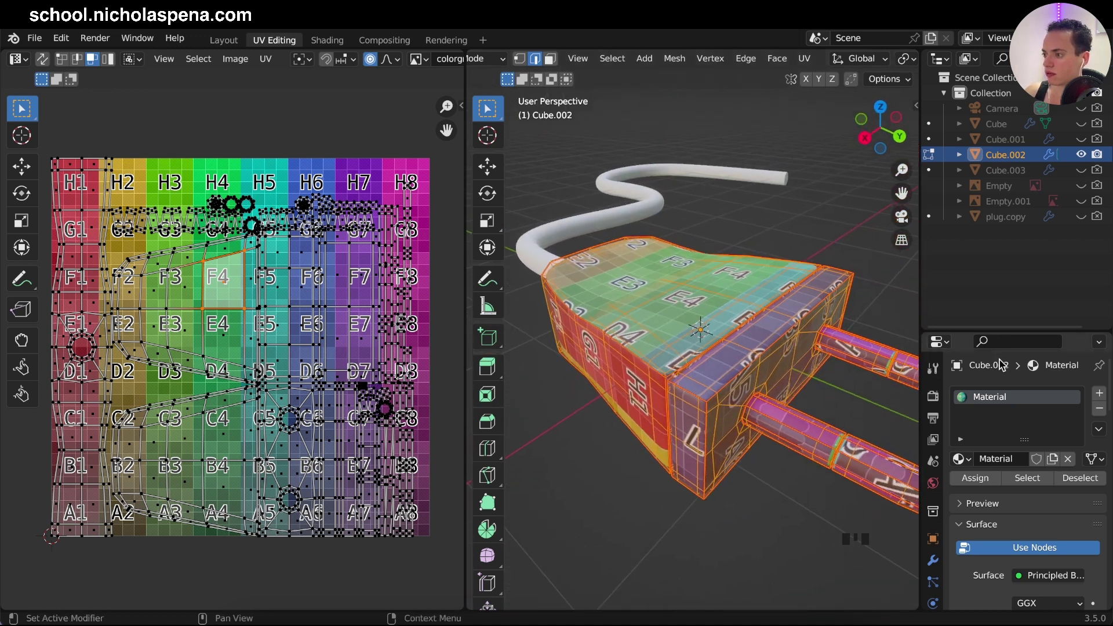
# - Turn off the Subdivision modifier's viewport display and inspect the textured plug in Object Mode
pyautogui.moveTo(981, 332); pyautogui.dragTo(985, 153)
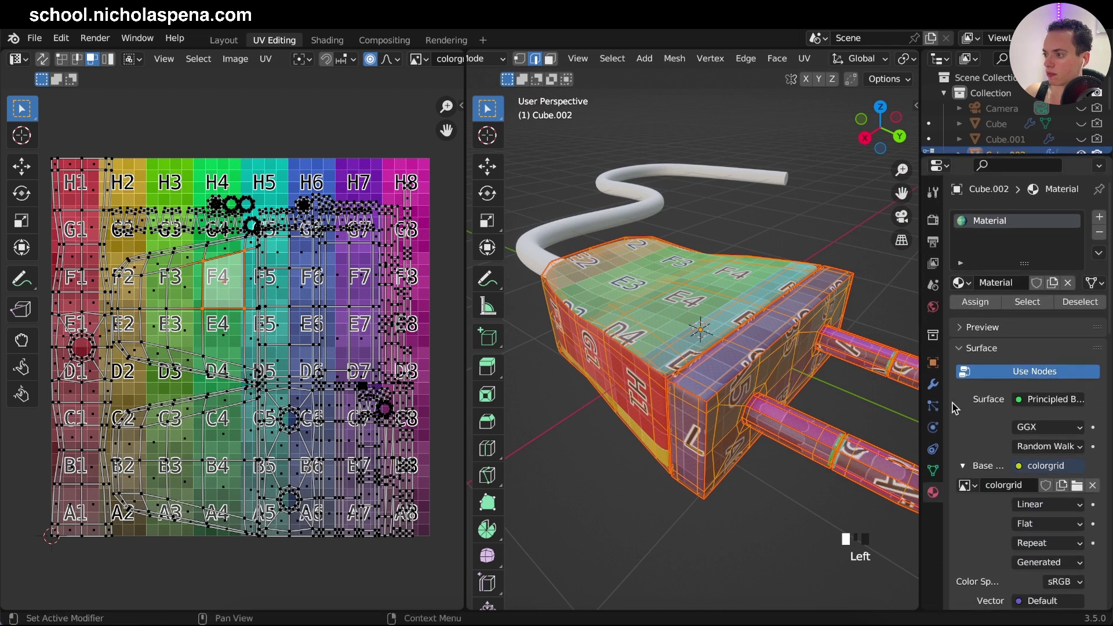
pyautogui.click(932, 385)
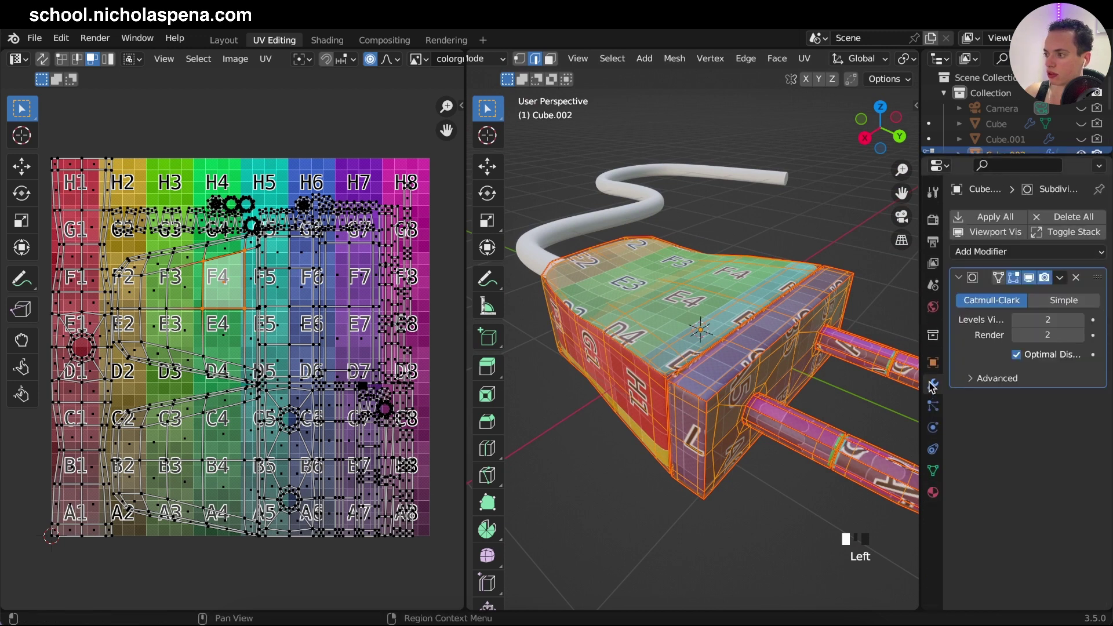
pyautogui.click(1028, 278)
pyautogui.moveTo(788, 371); pyautogui.dragTo(751, 404, button='middle')
pyautogui.press('Tab')
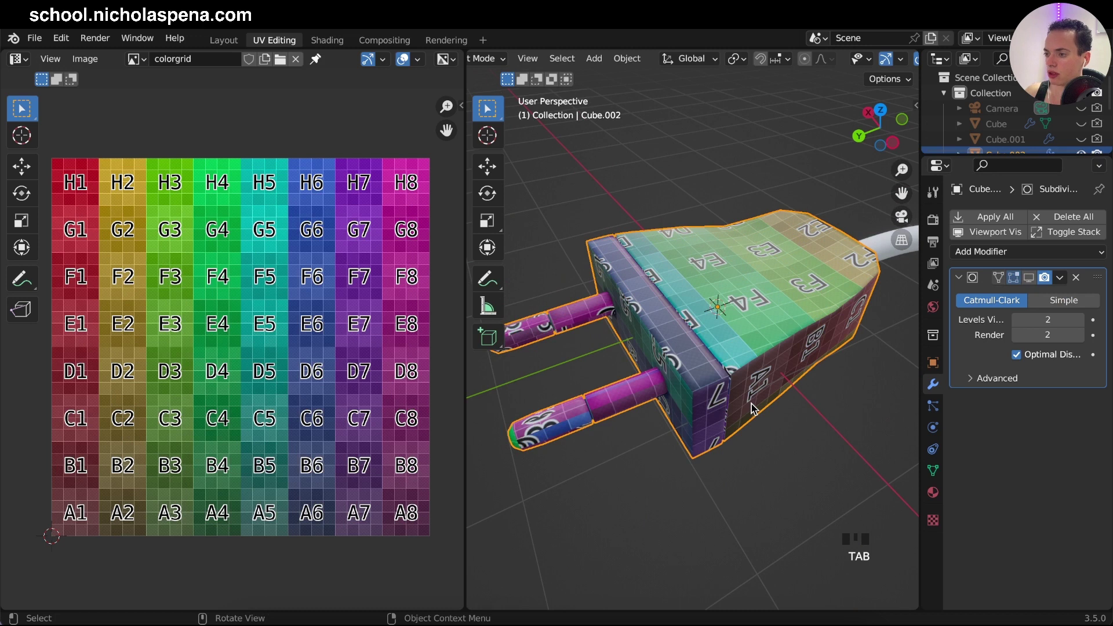
pyautogui.keyDown('ctrl'); pyautogui.scroll(2, 751, 405); pyautogui.keyUp('ctrl')
pyautogui.moveTo(751, 404); pyautogui.dragTo(716, 375, button='middle')
pyautogui.moveTo(715, 440); pyautogui.dragTo(733, 398, button='middle')
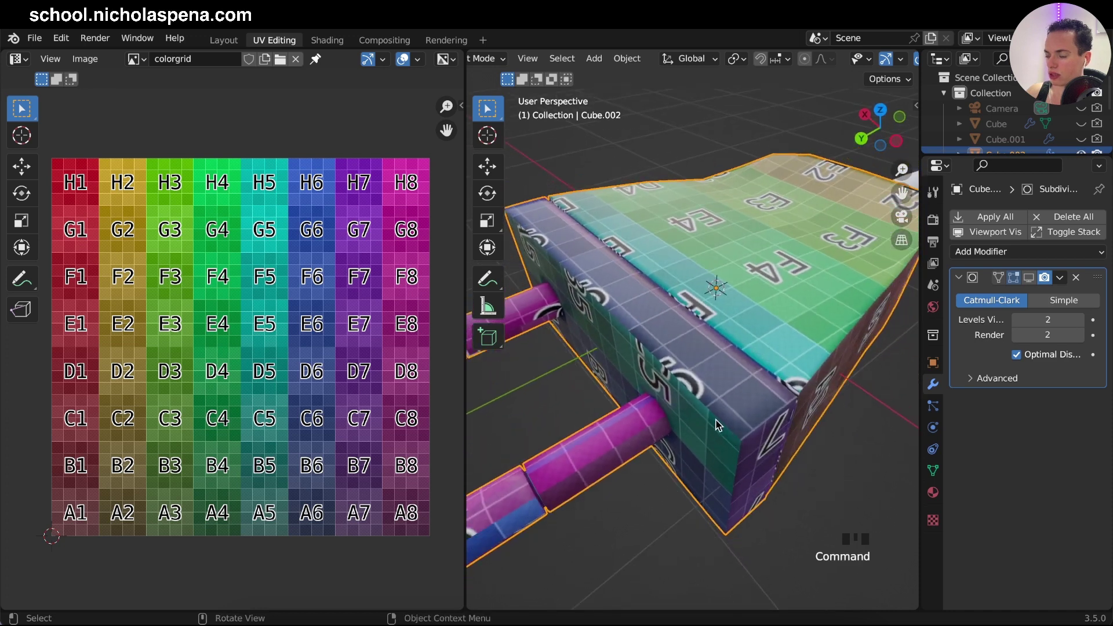
# - Return to Edit Mode and clear the seam along the upper edge of the plug's prong-side face
pyautogui.press('Tab')
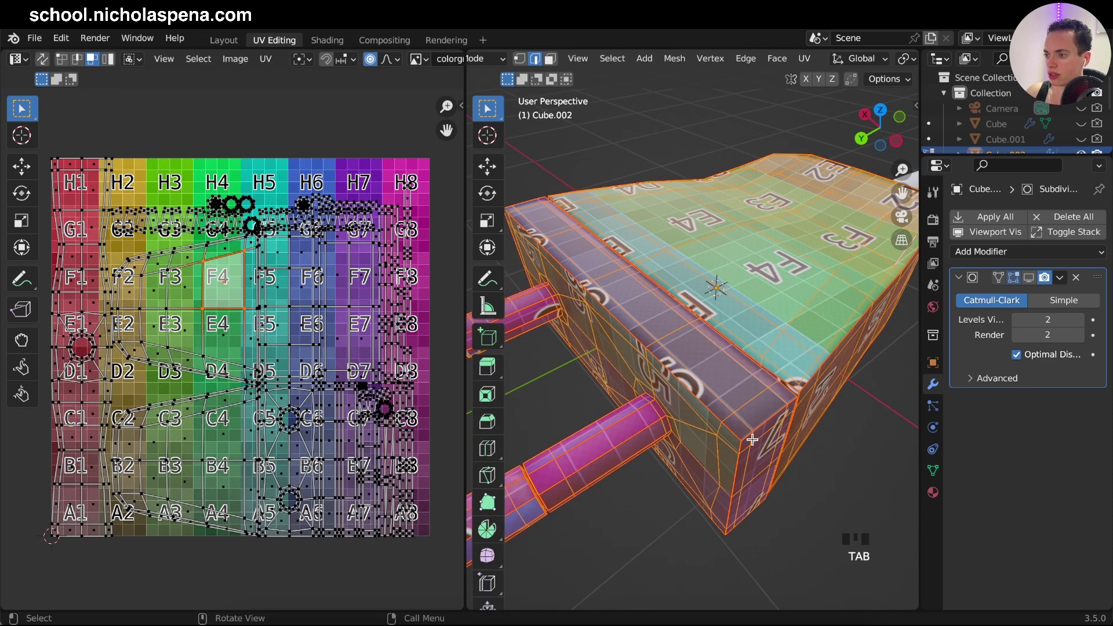
pyautogui.click(742, 432)
pyautogui.click(730, 428)
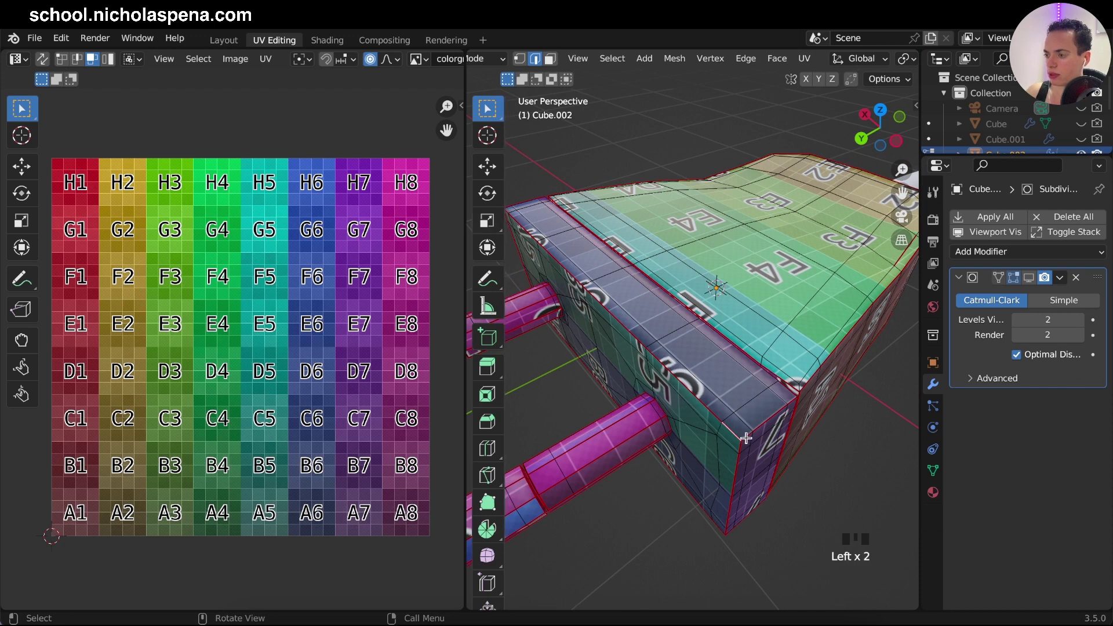
pyautogui.moveTo(746, 438); pyautogui.dragTo(748, 422, button='middle')
pyautogui.keyDown('alt'); pyautogui.click(718, 385); pyautogui.keyUp('alt')
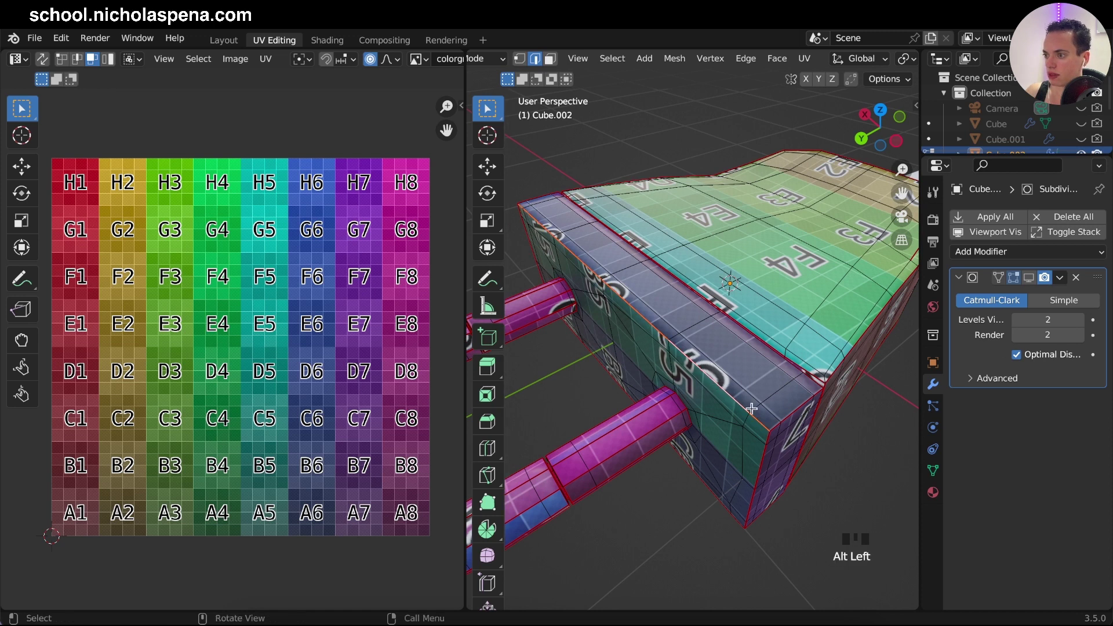
pyautogui.rightClick(645, 313)
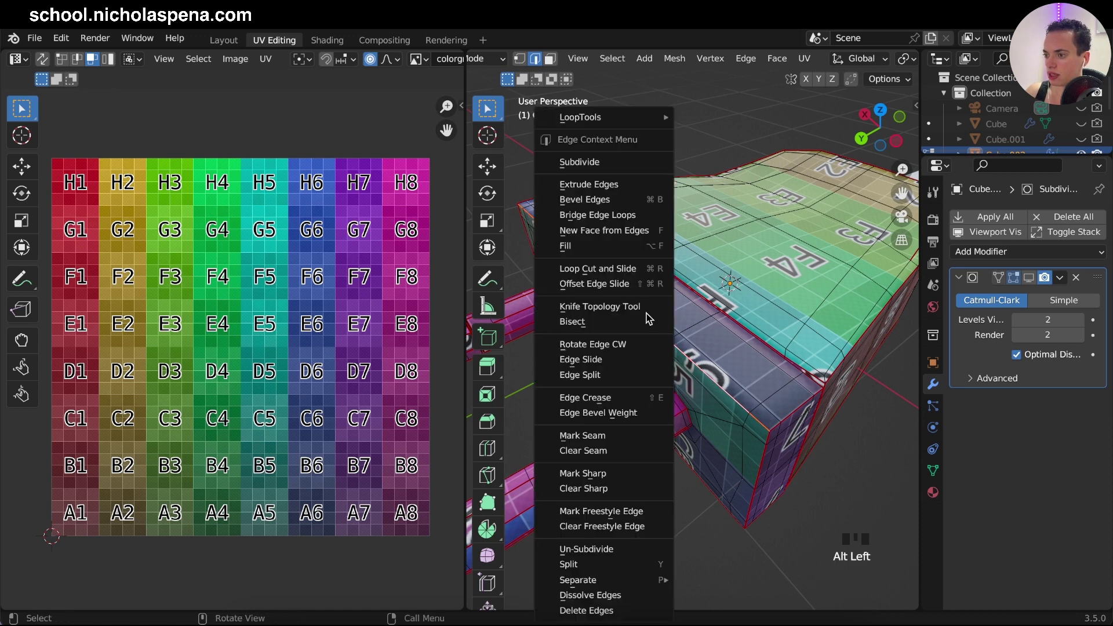
pyautogui.rightClick(835, 481)
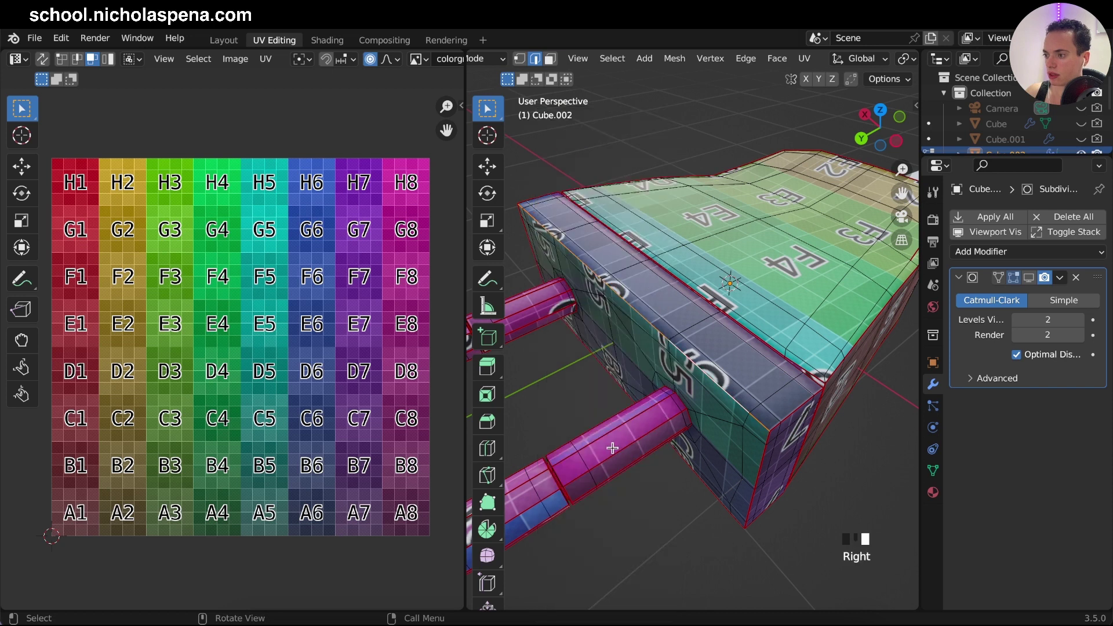
# - Unwrap the entire plug mesh again with the updated seams
pyautogui.moveTo(837, 480); pyautogui.dragTo(833, 476, button='middle')
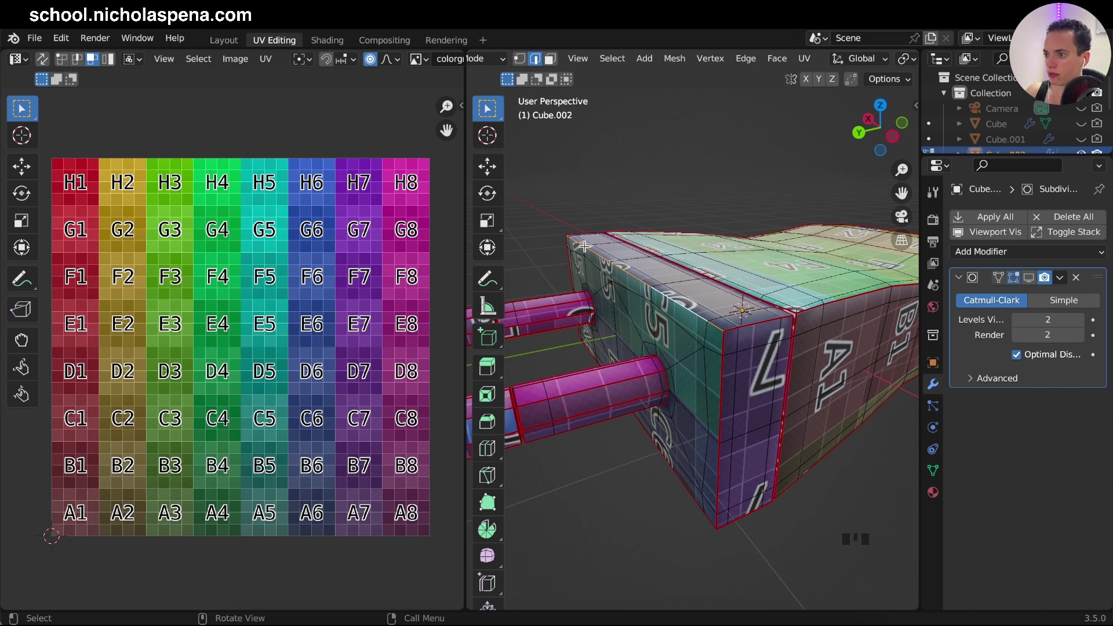
pyautogui.press('a')
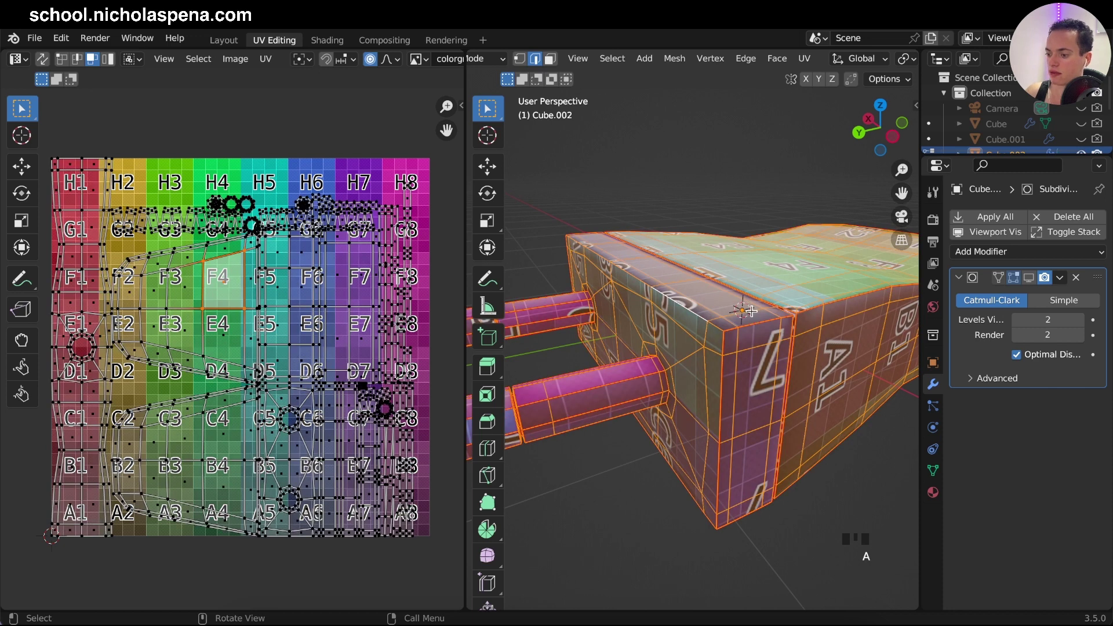
pyautogui.press('u')
pyautogui.click(705, 313)
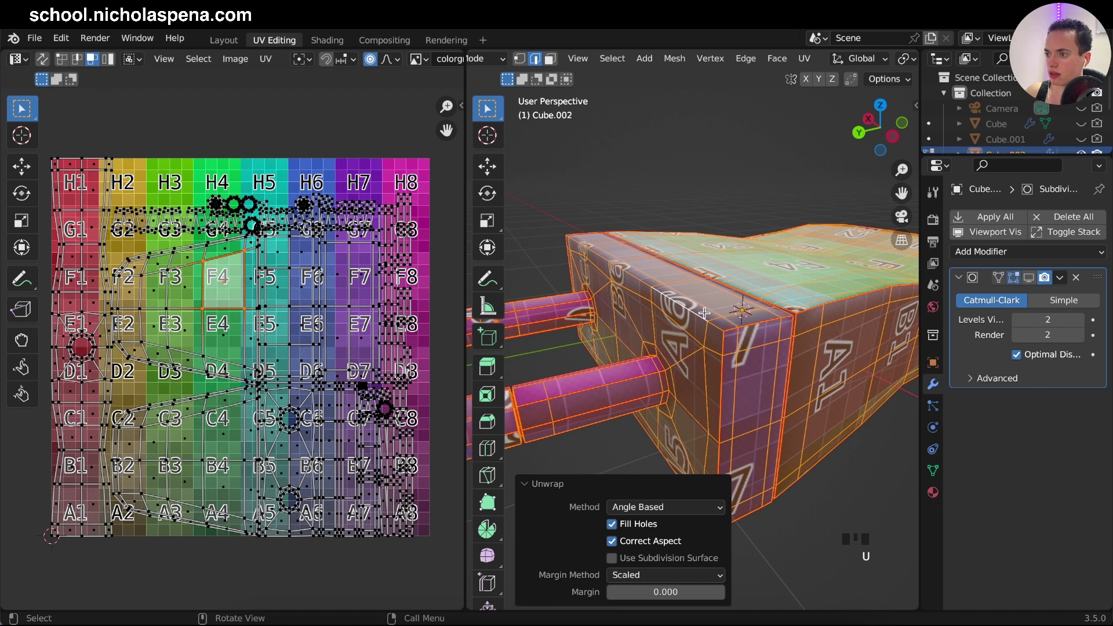
# - Return to Object Mode and turn the Subdivision modifier's viewport display back on
pyautogui.press('Tab')
pyautogui.scroll(2, 816, 346)
pyautogui.moveTo(683, 317); pyautogui.dragTo(712, 329, button='middle')
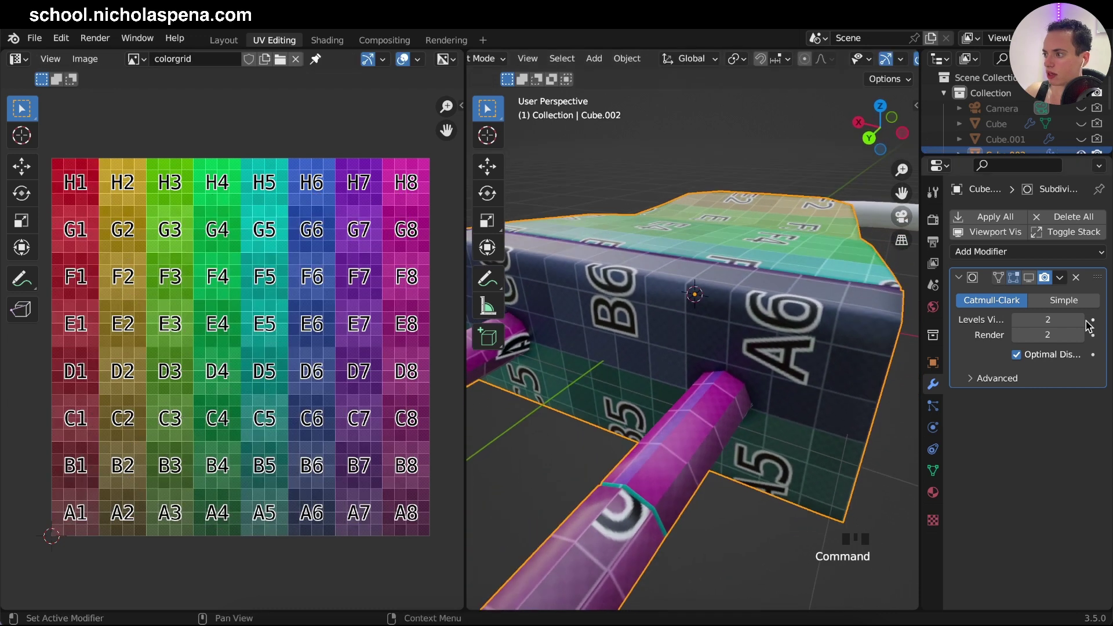
pyautogui.click(1030, 277)
# - Examine how the grid texture flows over the plug's front block, its corners and the groove behind it
pyautogui.hscroll(5, 747, 339)
pyautogui.scroll(5, 745, 370)
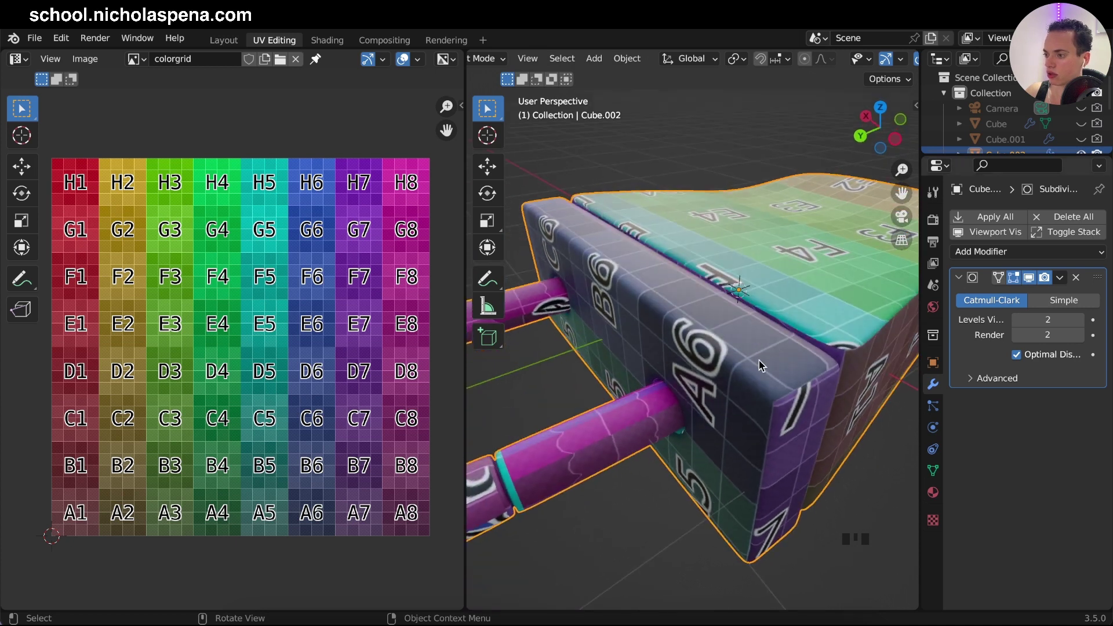
pyautogui.scroll(-5, 759, 360)
pyautogui.hscroll(5, 759, 360)
pyautogui.hscroll(-5, 759, 360)
pyautogui.scroll(5, 759, 360)
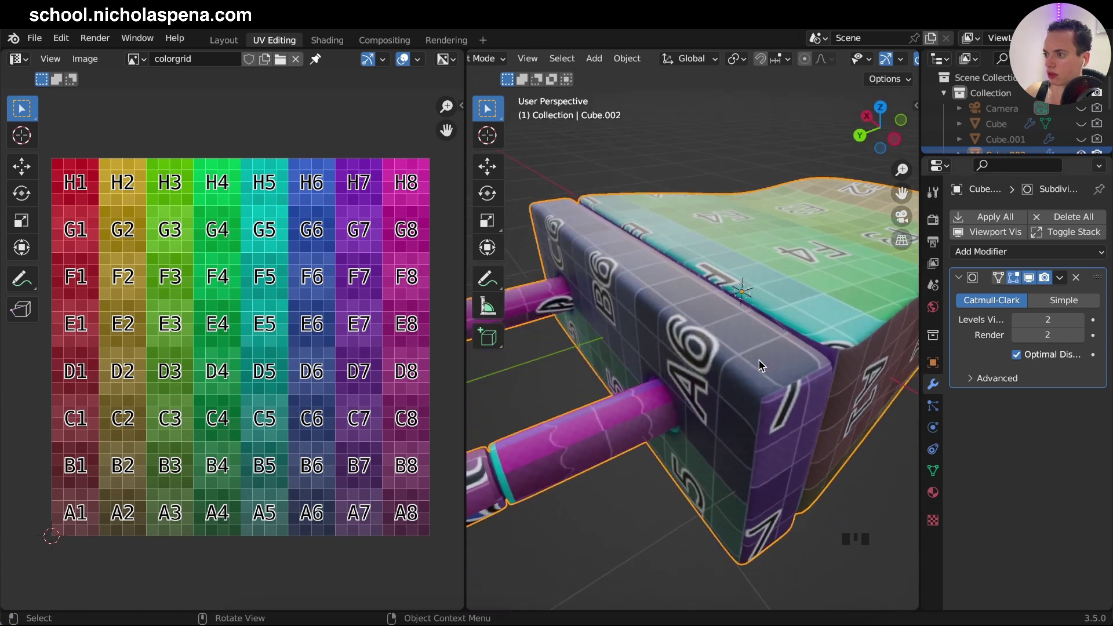
pyautogui.hscroll(5, 761, 365)
pyautogui.hscroll(5, 760, 365)
pyautogui.press('Tab')
pyautogui.press('Tab')
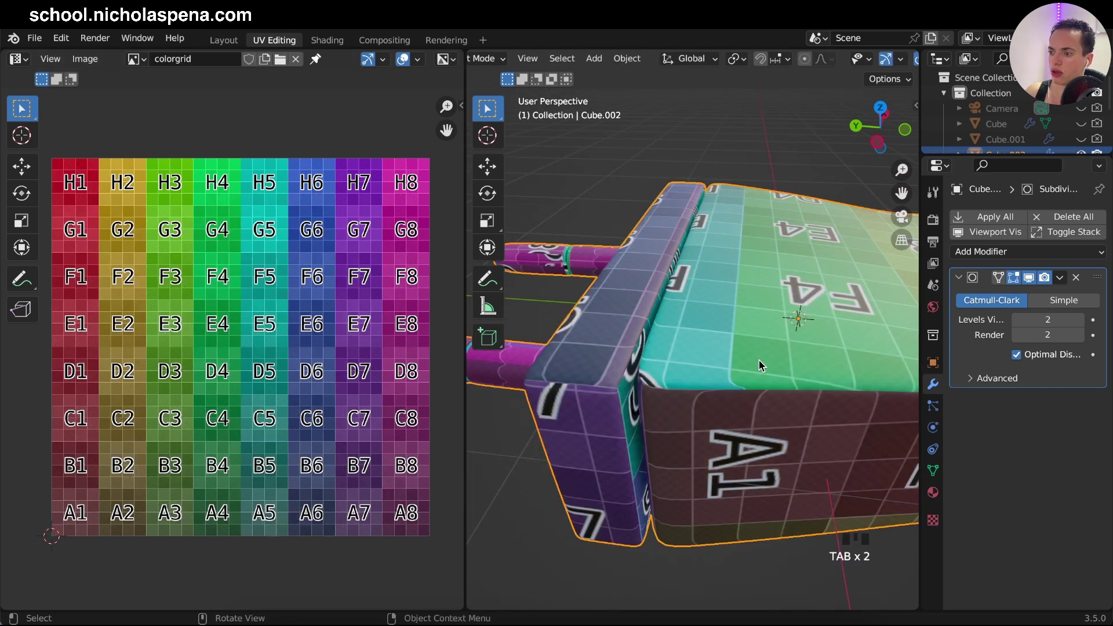
pyautogui.hscroll(3, 693, 367)
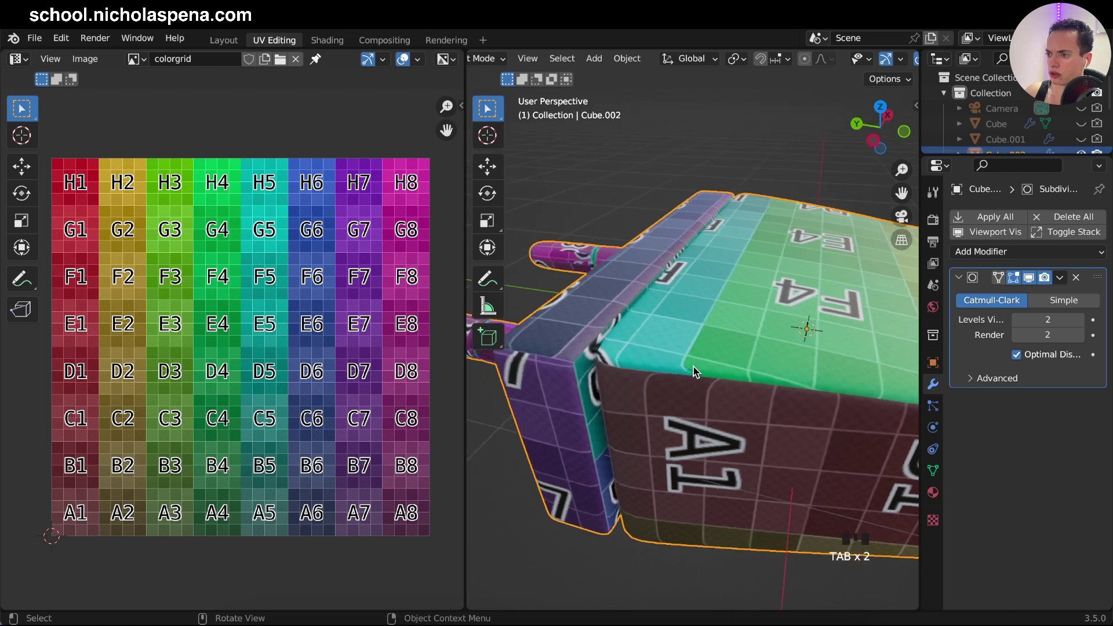
pyautogui.hscroll(1, 693, 366)
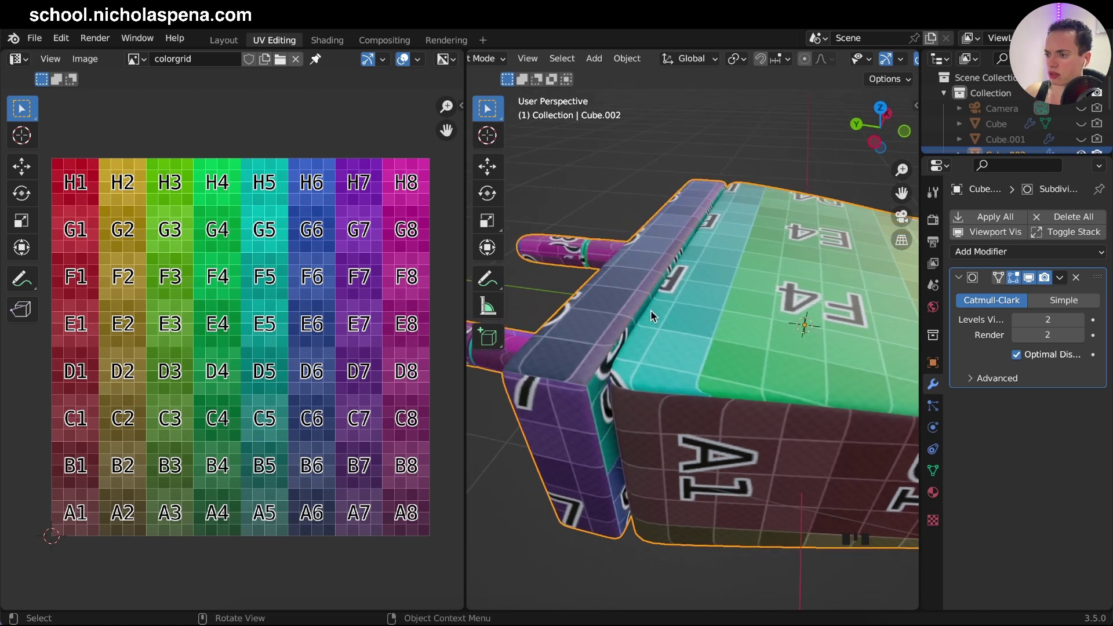
# - Enter Edit Mode and clear the seam on the short corner edges of the groove behind the front block, on both sides of the plug
pyautogui.hscroll(-5, 651, 310)
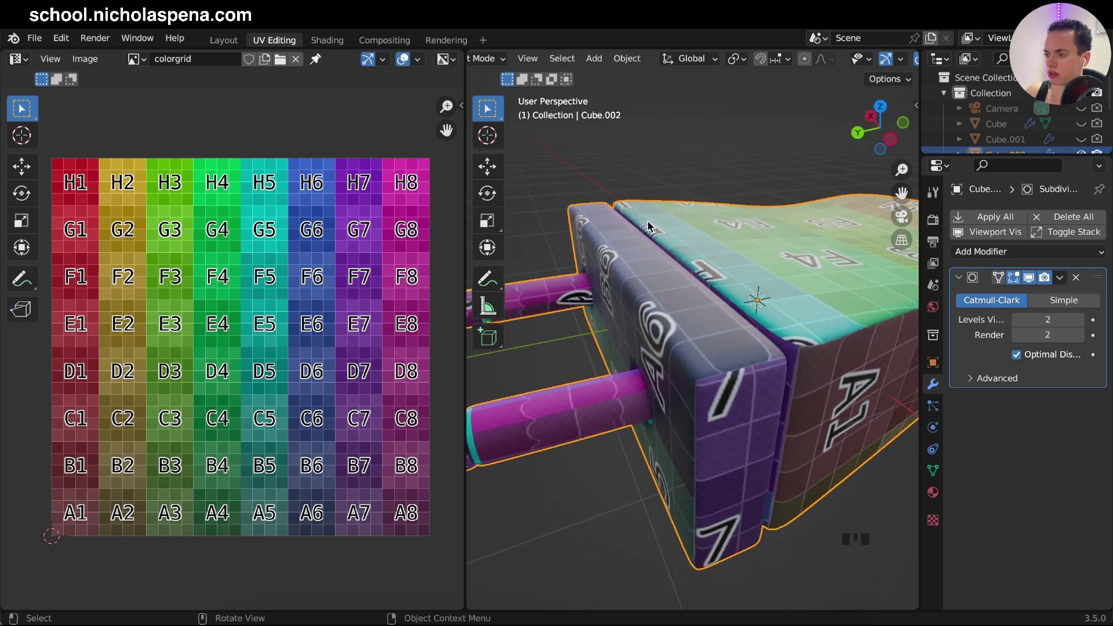
pyautogui.keyDown('shift'); pyautogui.hscroll(5, 838, 399); pyautogui.keyUp('shift')
pyautogui.scroll(1, 838, 398)
pyautogui.keyDown('shift'); pyautogui.hscroll(-4, 643, 346); pyautogui.keyUp('shift')
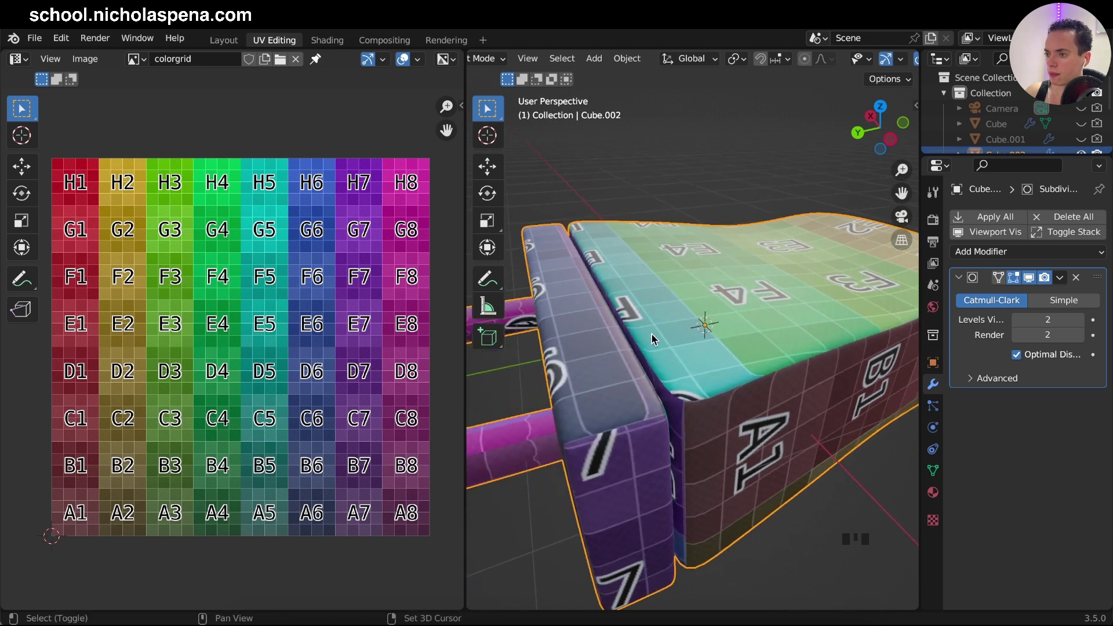
pyautogui.press('Tab')
pyautogui.keyDown('alt'); pyautogui.click(664, 385); pyautogui.keyUp('alt')
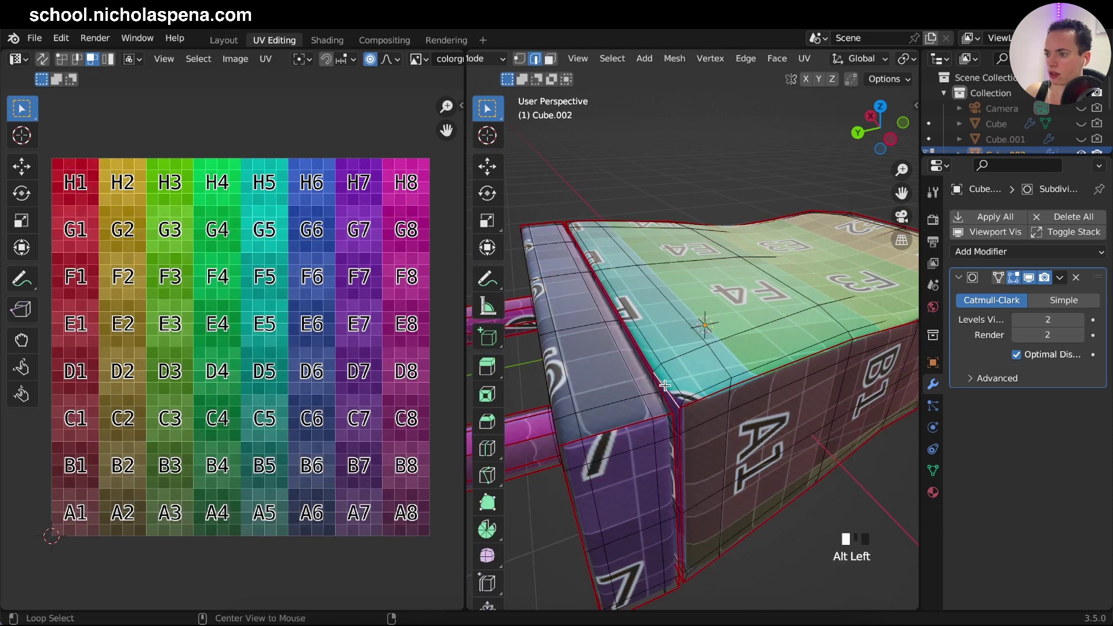
pyautogui.click(665, 386)
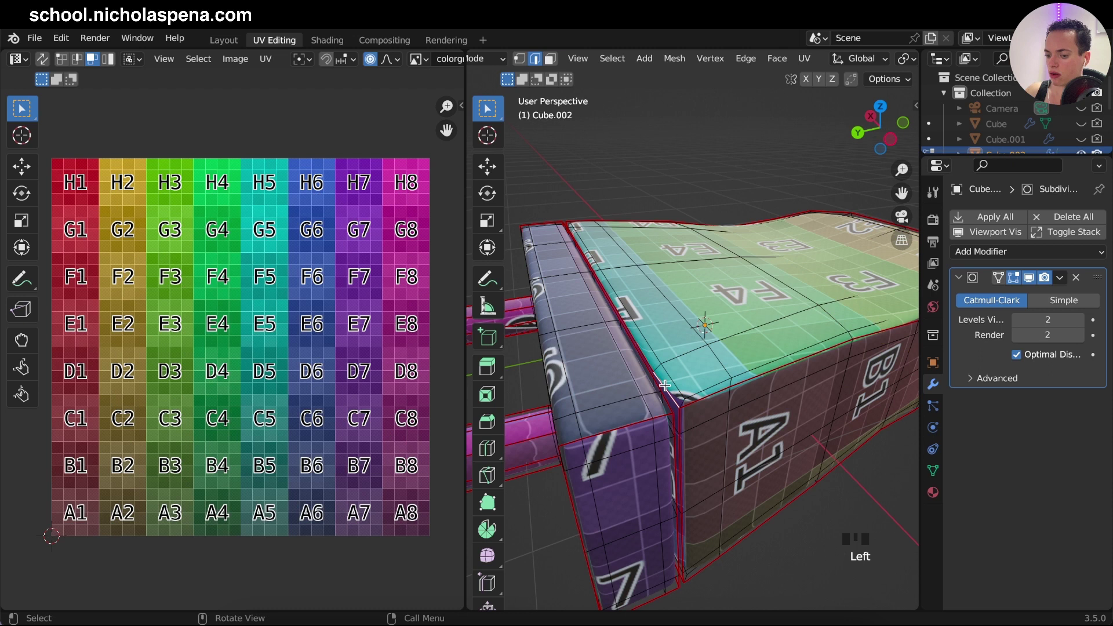
pyautogui.keyDown('ctrl'); pyautogui.click(568, 225); pyautogui.keyUp('ctrl')
pyautogui.moveTo(568, 226); pyautogui.dragTo(521, 445, button='middle')
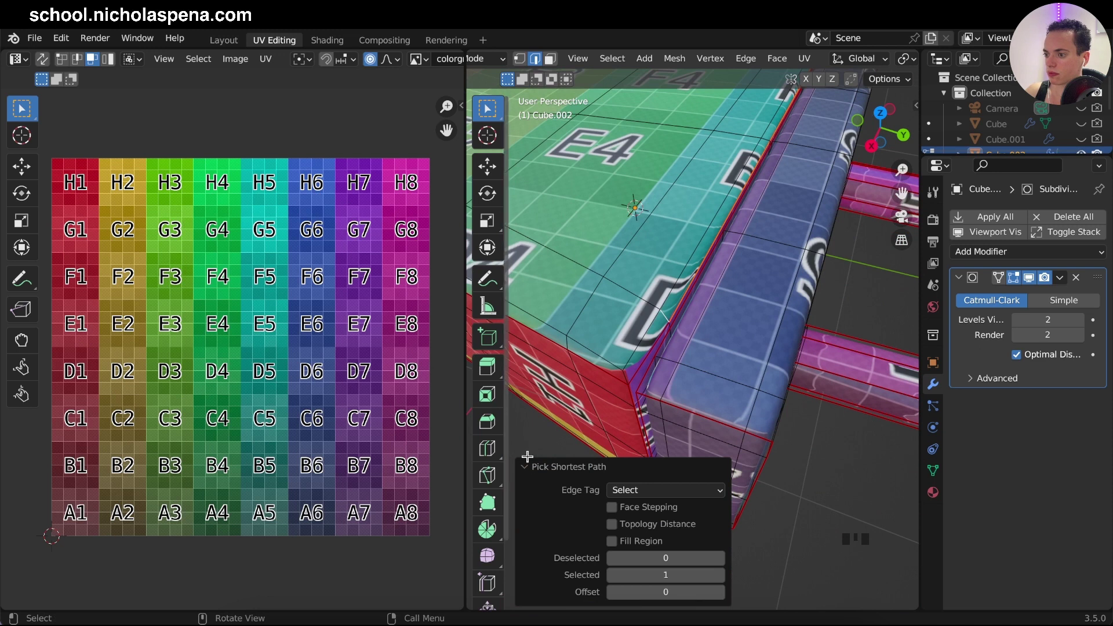
pyautogui.click(529, 468)
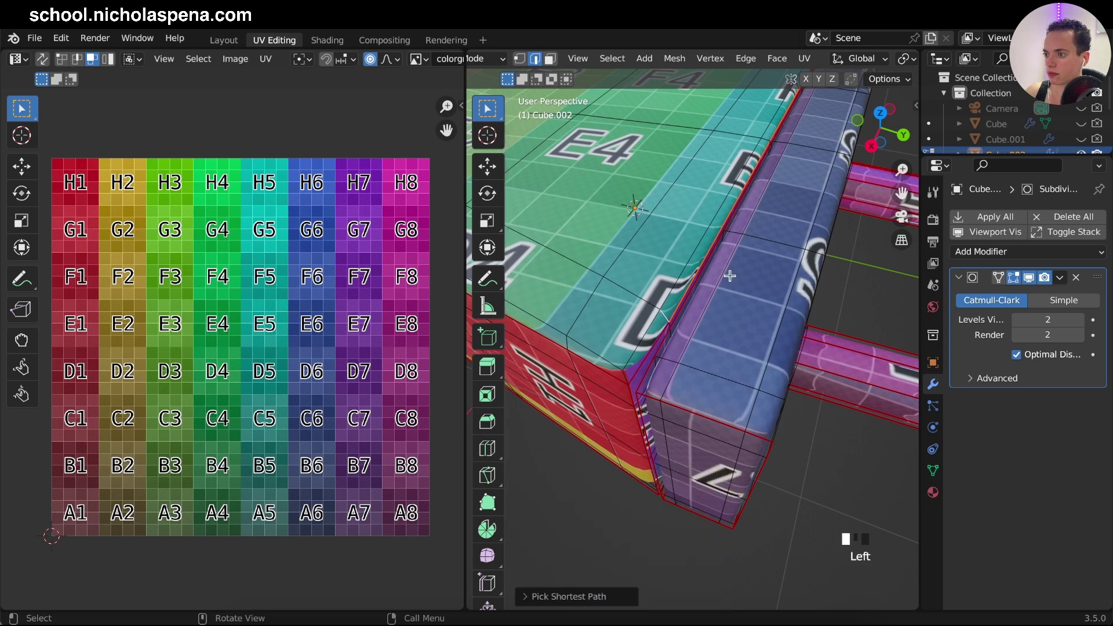
pyautogui.keyDown('shift'); pyautogui.click(639, 370); pyautogui.keyUp('shift')
pyautogui.rightClick(660, 313)
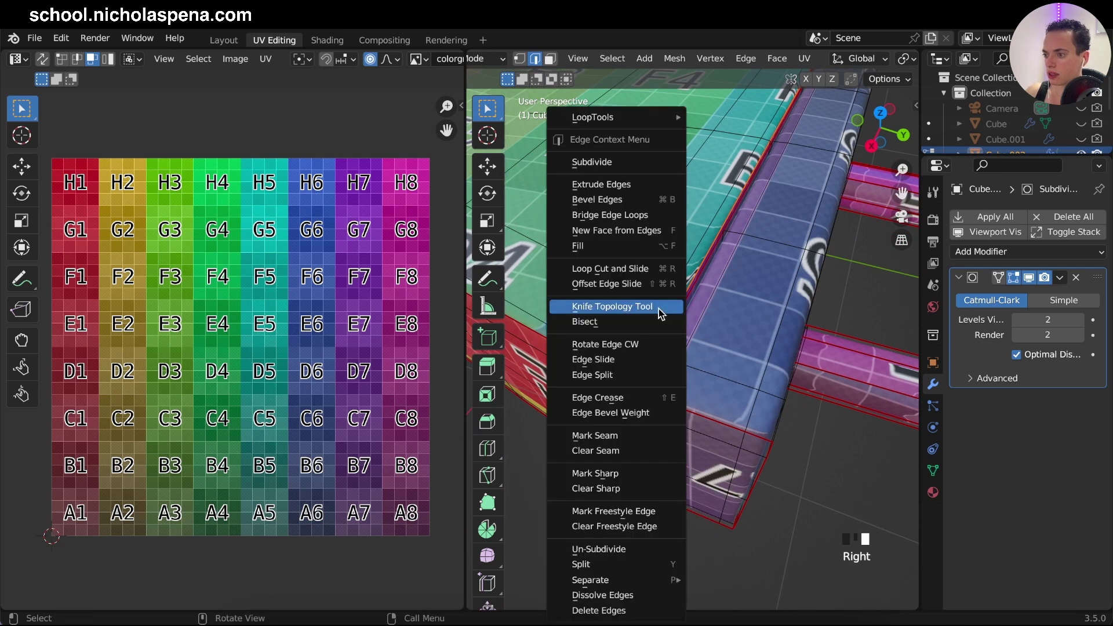
pyautogui.click(617, 451)
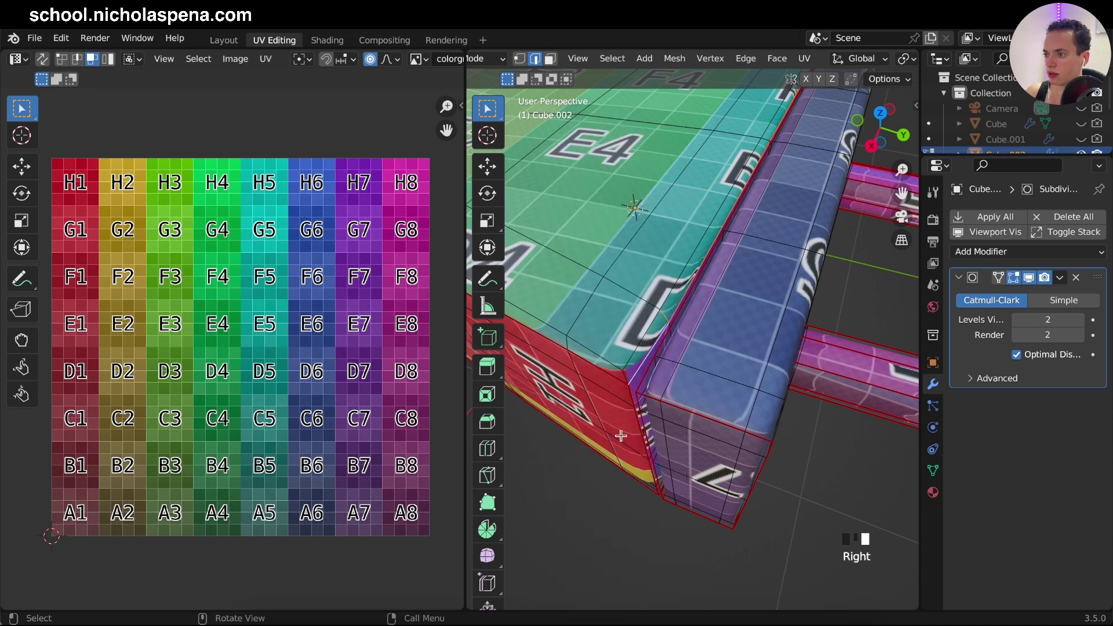
# - Select the entire plug mesh and unwrap it with the groove corner seams cleared
pyautogui.press('a')
pyautogui.press('u')
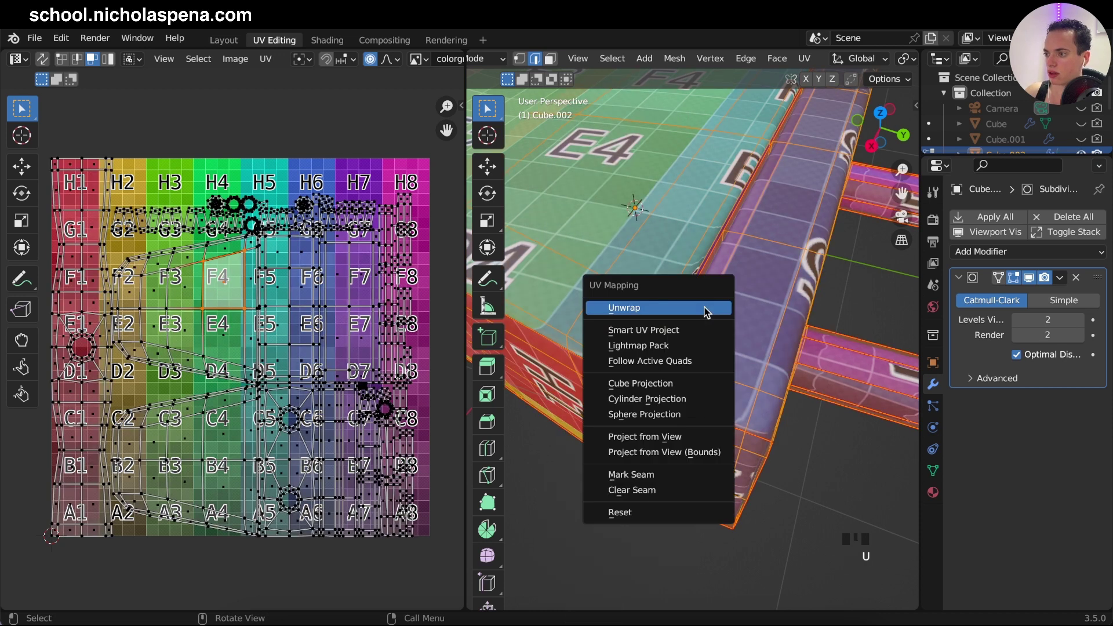
pyautogui.click(705, 311)
pyautogui.keyDown('super'); pyautogui.scroll(-6, 730, 284); pyautogui.keyUp('super')
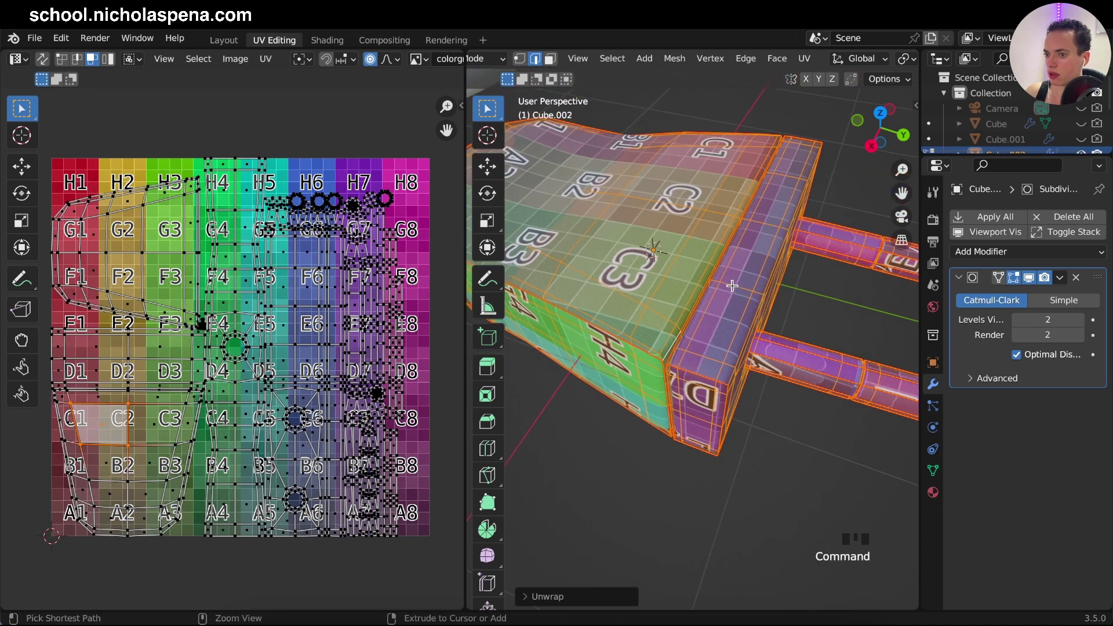
# - Deselect the mesh, return to Object Mode and examine the grid texture around the front block's corner and groove
pyautogui.click(865, 251)
pyautogui.click(720, 235)
pyautogui.press('Tab')
pyautogui.scroll(-4, 738, 286)
pyautogui.keyDown('super'); pyautogui.scroll(8, 738, 286); pyautogui.keyUp('super')
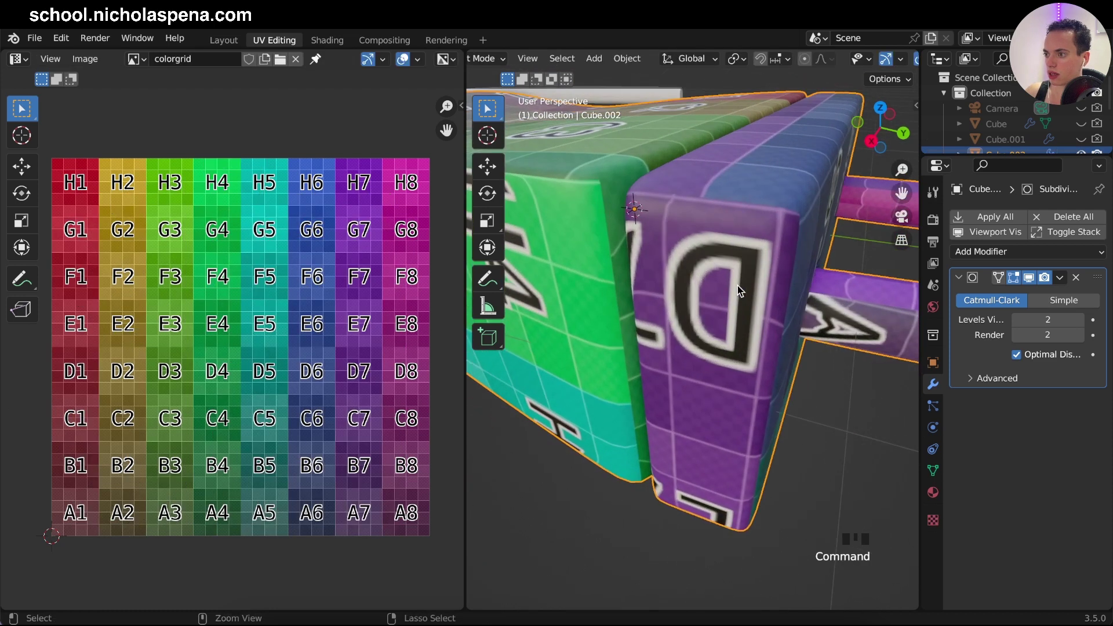
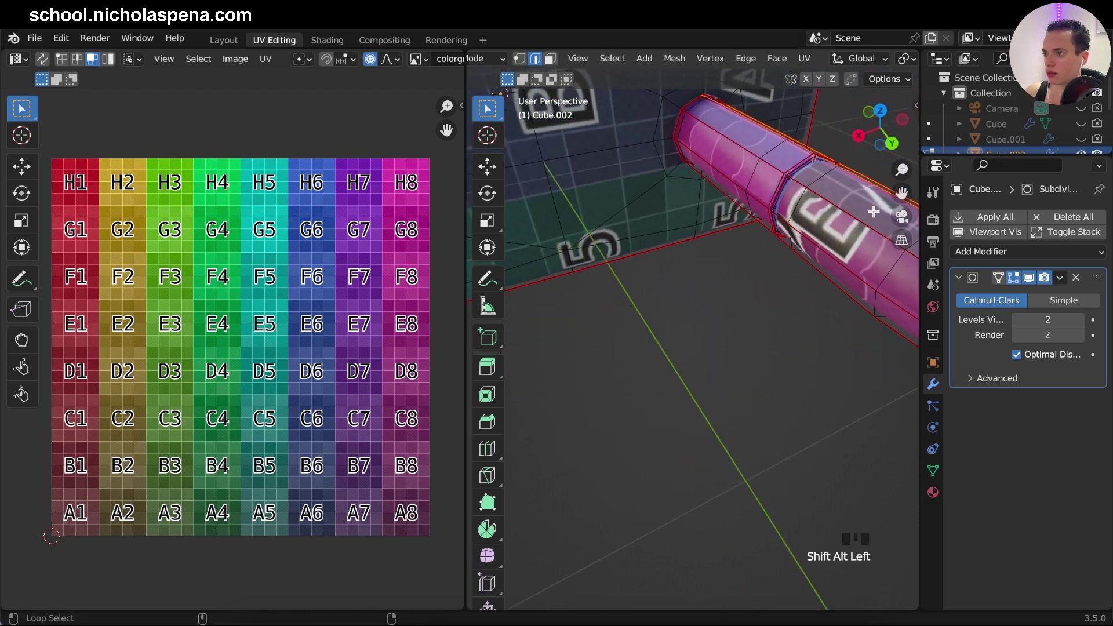
# - Add the remaining unneeded lengthwise edge loops of the first prong to the selection and clear their seams
pyautogui.keyDown('alt'); pyautogui.keyDown('shift'); pyautogui.click(856, 216); pyautogui.keyUp('shift'); pyautogui.keyUp('alt')
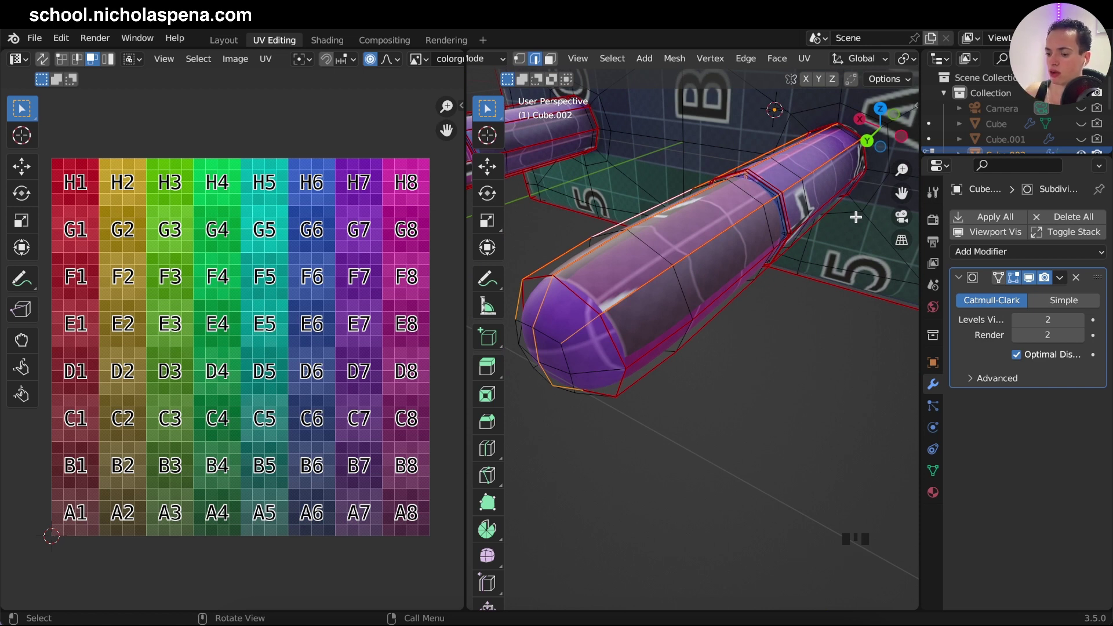
pyautogui.moveTo(856, 217)
pyautogui.mouseDown(button='middle')
pyautogui.moveTo(805, 220)
pyautogui.moveTo(856, 217)
pyautogui.mouseUp(button='middle')
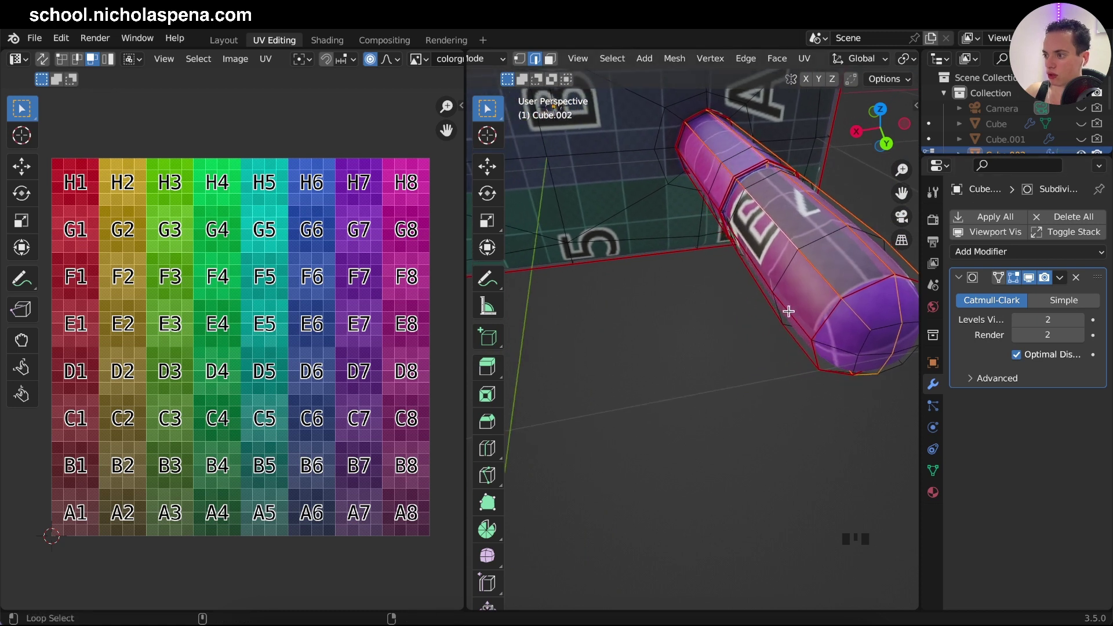
pyautogui.keyDown('alt'); pyautogui.keyDown('shift'); pyautogui.click(786, 313); pyautogui.keyUp('shift'); pyautogui.keyUp('alt')
pyautogui.keyDown('alt'); pyautogui.keyDown('shift'); pyautogui.click(801, 349); pyautogui.keyUp('shift'); pyautogui.keyUp('alt')
pyautogui.moveTo(802, 349)
pyautogui.mouseDown(button='middle')
pyautogui.moveTo(753, 333)
pyautogui.moveTo(736, 313)
pyautogui.moveTo(852, 348)
pyautogui.moveTo(878, 328)
pyautogui.moveTo(784, 351)
pyautogui.mouseUp(button='middle')
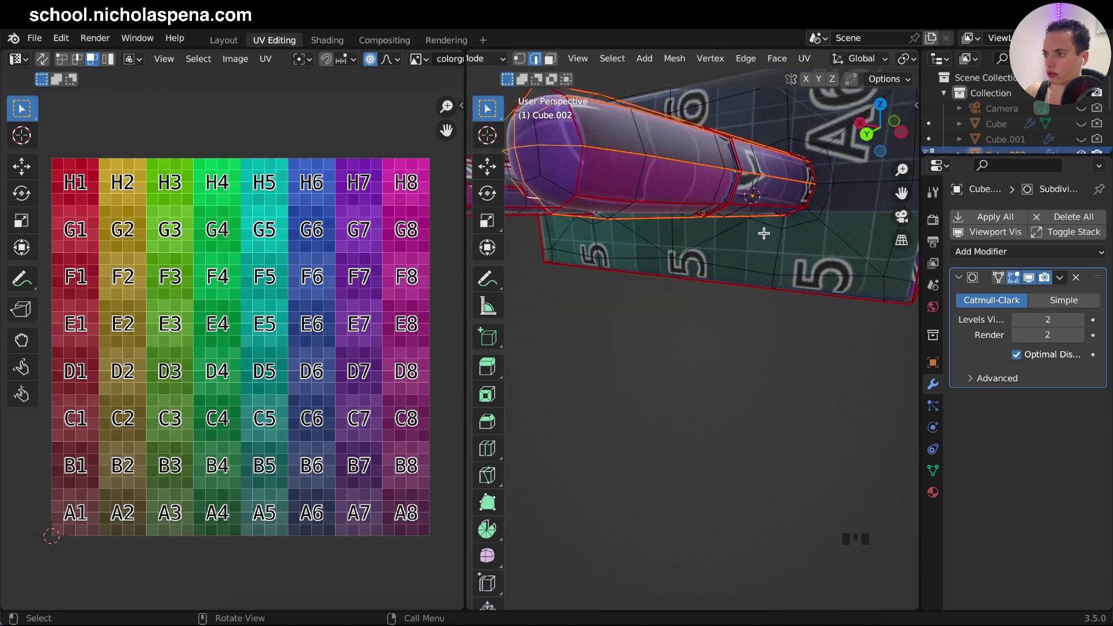
pyautogui.scroll(5, 764, 233)
pyautogui.keyDown('super'); pyautogui.scroll(-5, 764, 233); pyautogui.keyUp('super')
pyautogui.scroll(-5, 764, 233)
pyautogui.keyDown('super'); pyautogui.scroll(5, 764, 233); pyautogui.keyUp('super')
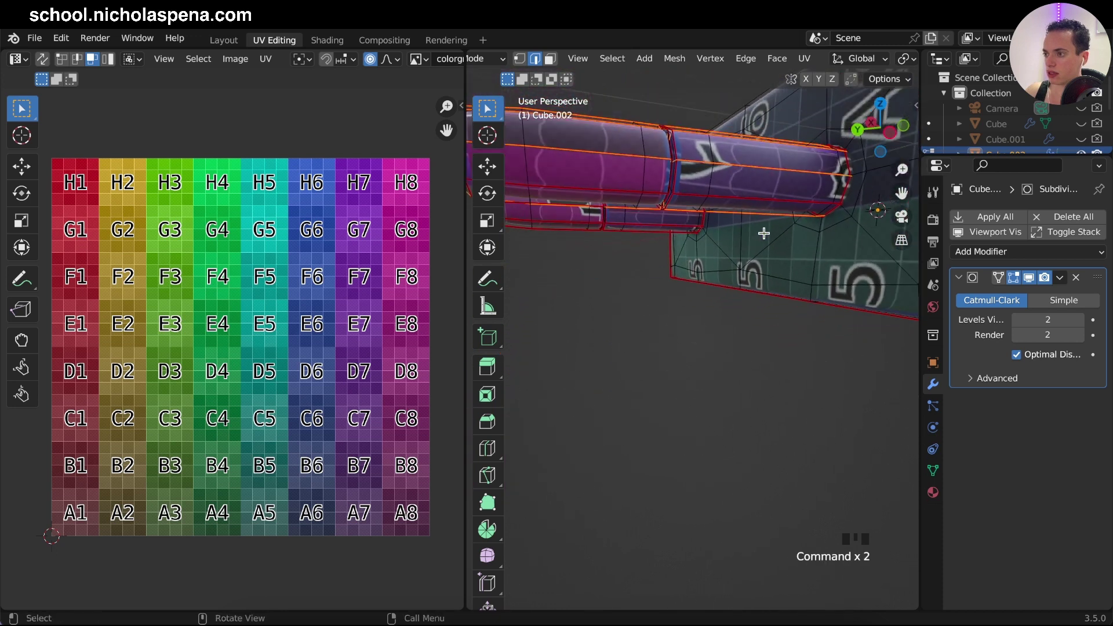
pyautogui.scroll(-1, 764, 233)
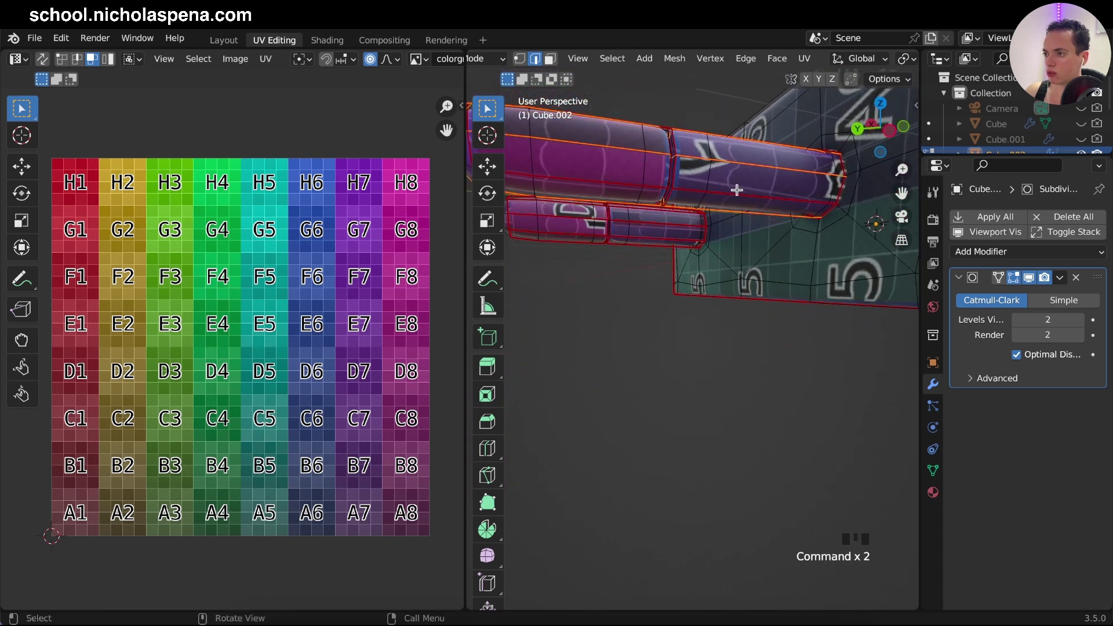
pyautogui.hscroll(-8, 737, 190)
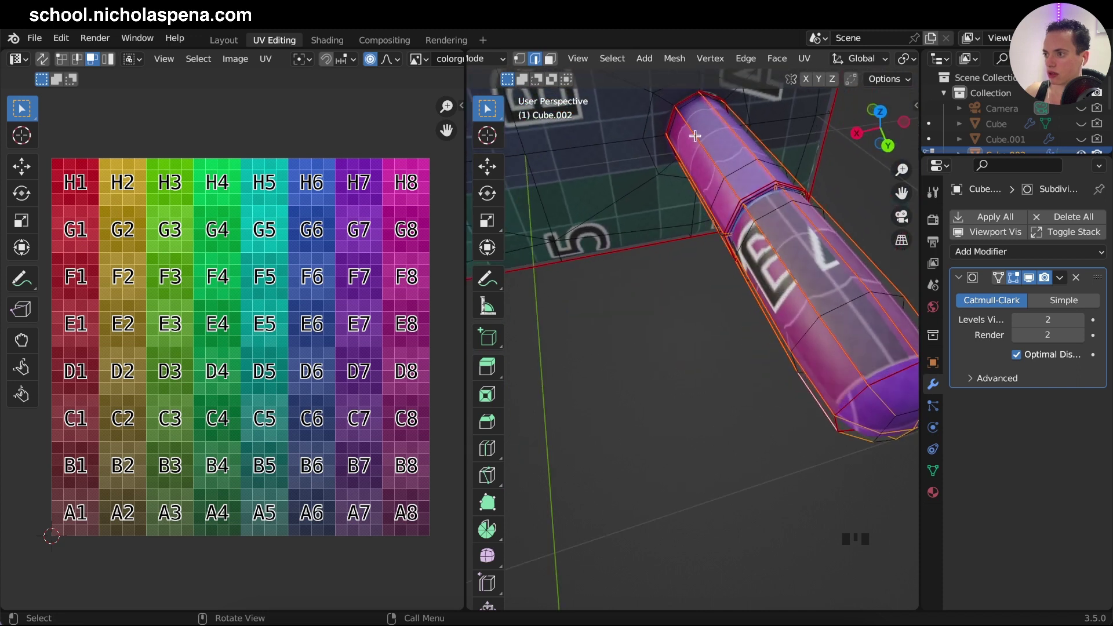
pyautogui.hscroll(-3, 816, 308)
pyautogui.keyDown('super'); pyautogui.scroll(-5, 816, 308); pyautogui.keyUp('super')
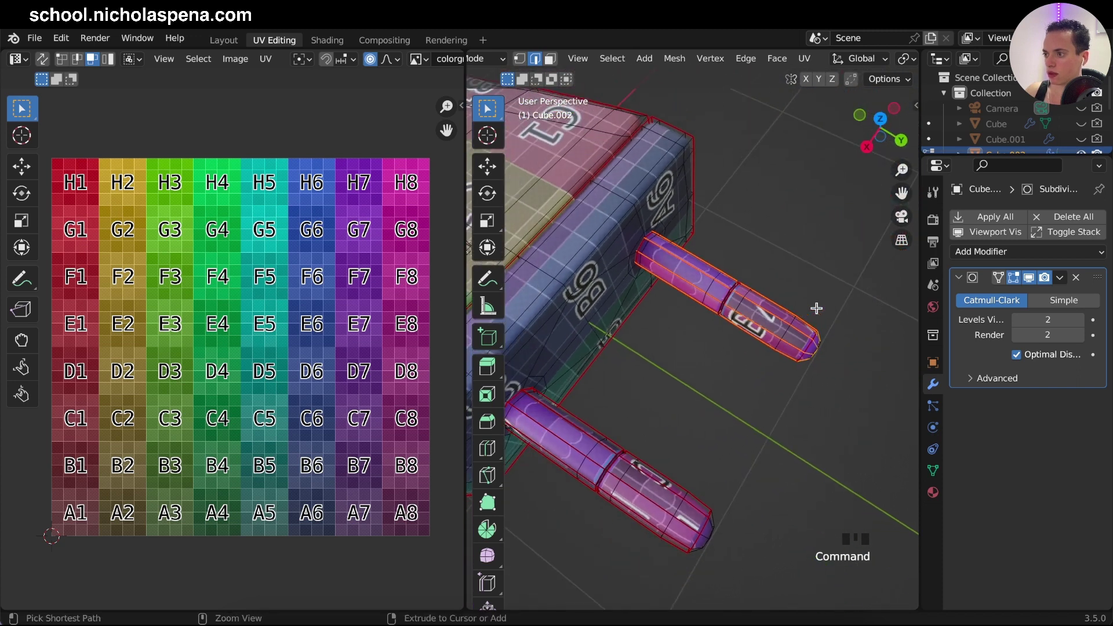
pyautogui.keyDown('super'); pyautogui.scroll(5, 816, 308); pyautogui.keyUp('super')
pyautogui.scroll(-2, 817, 309)
pyautogui.scroll(-1, 816, 309)
pyautogui.keyDown('super'); pyautogui.scroll(-5, 816, 309); pyautogui.keyUp('super')
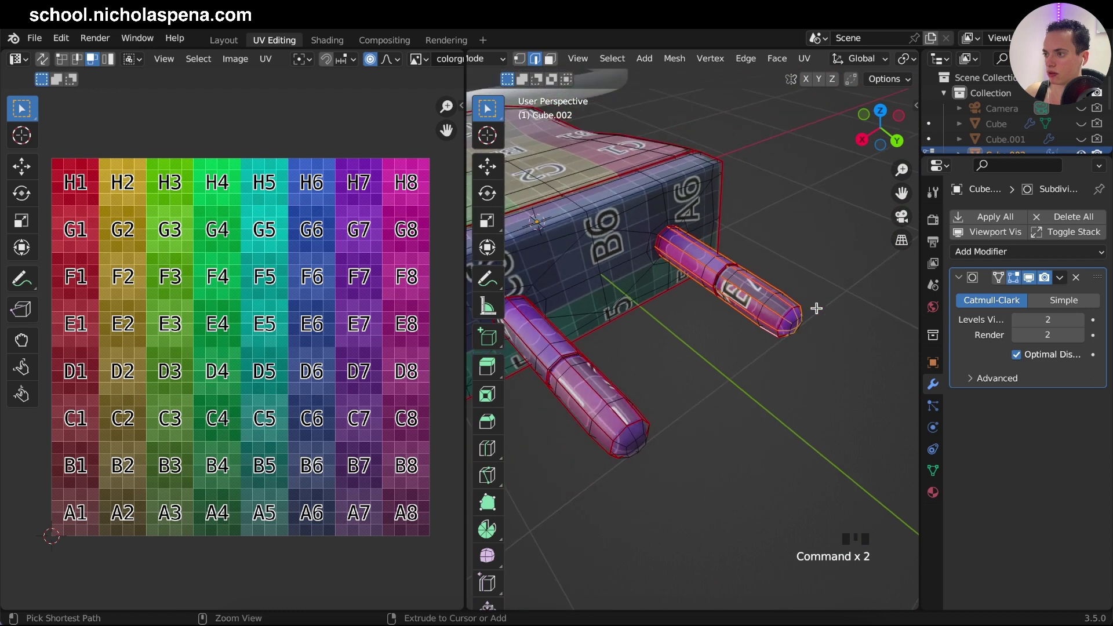
pyautogui.keyDown('super'); pyautogui.scroll(3, 816, 308); pyautogui.keyUp('super')
pyautogui.hscroll(-10, 825, 317)
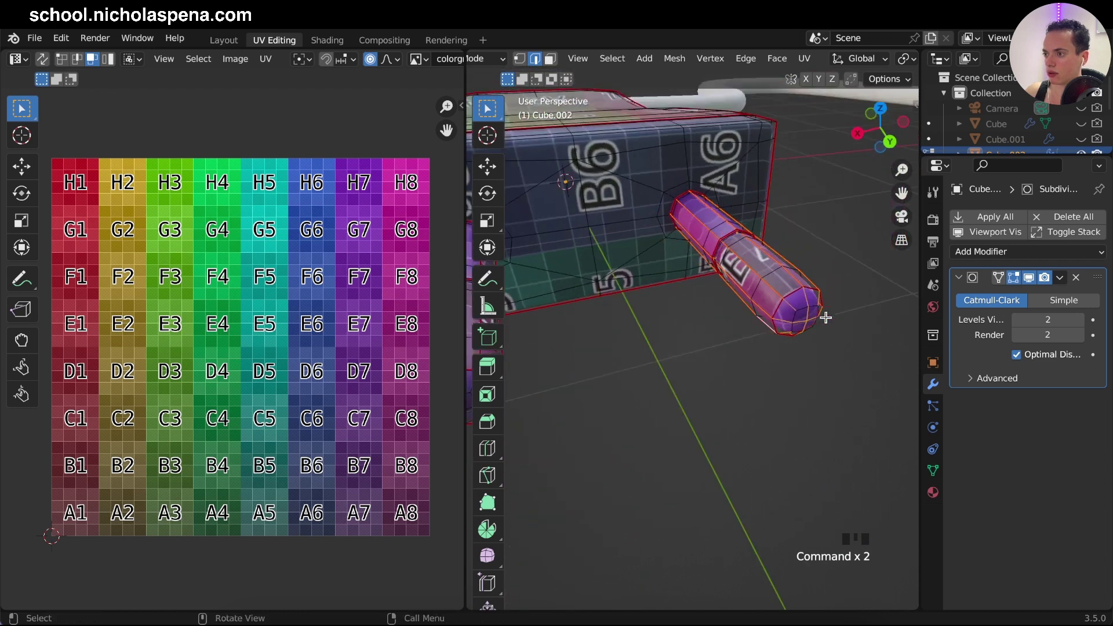
pyautogui.rightClick(738, 275)
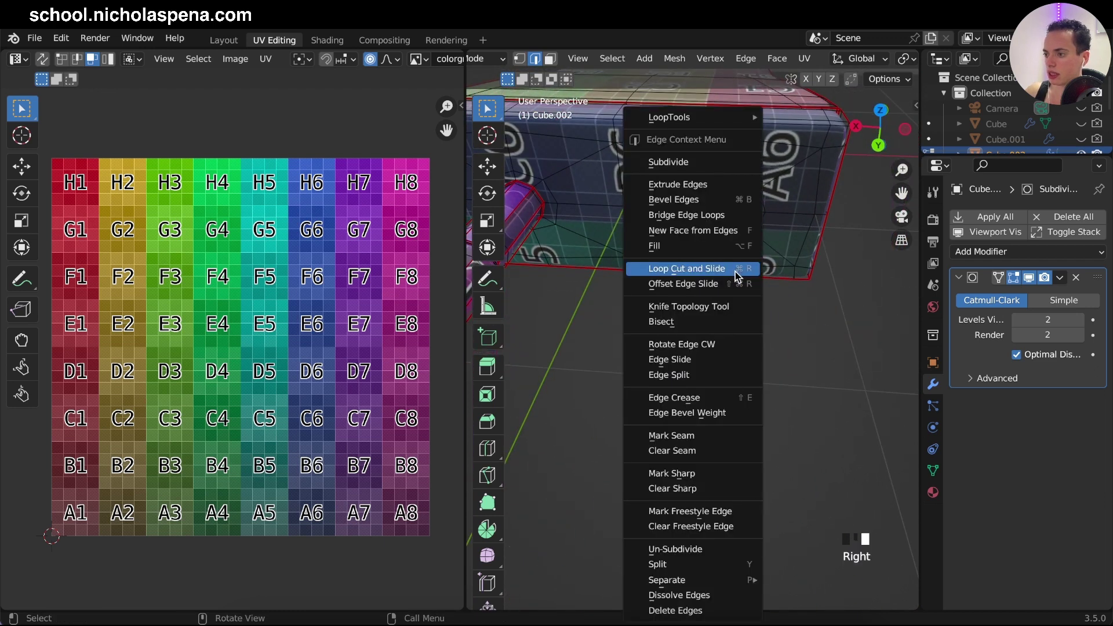
pyautogui.click(687, 450)
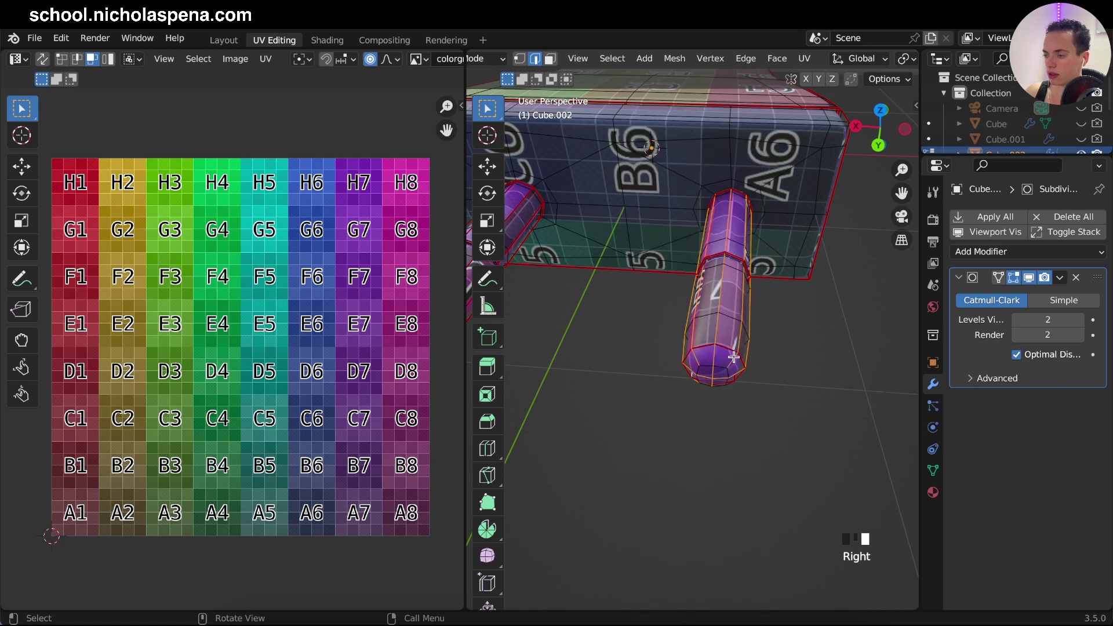
# - Select the matching lengthwise edge loops around the second prong and clear their seams
pyautogui.keyDown('shift'); pyautogui.hscroll(-5, 733, 357); pyautogui.keyUp('shift')
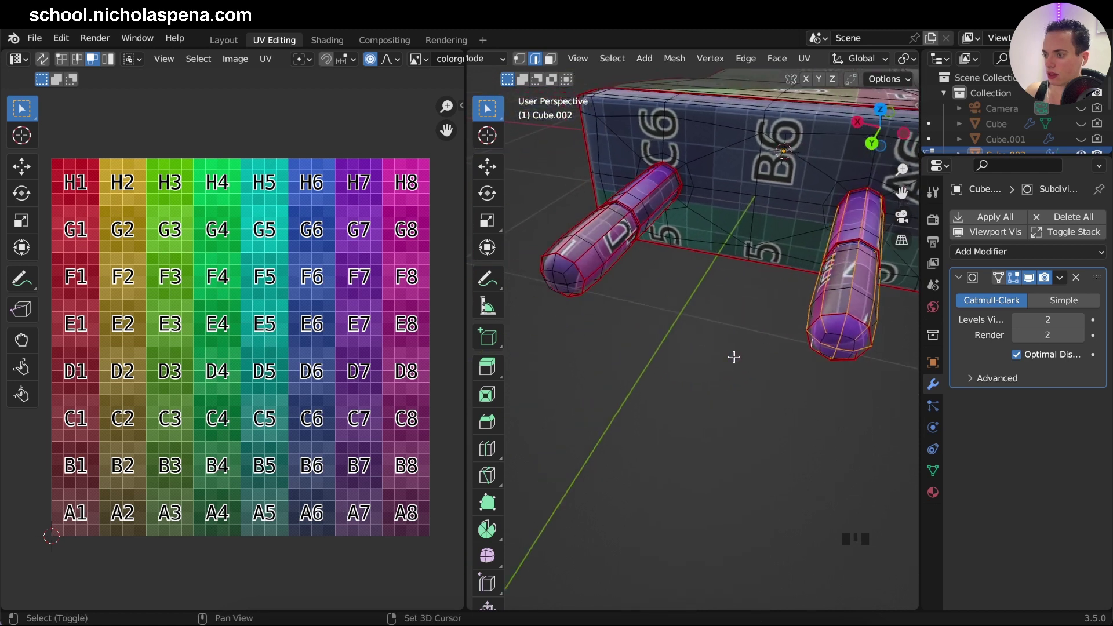
pyautogui.keyDown('ctrl'); pyautogui.scroll(2, 660, 321); pyautogui.keyUp('ctrl')
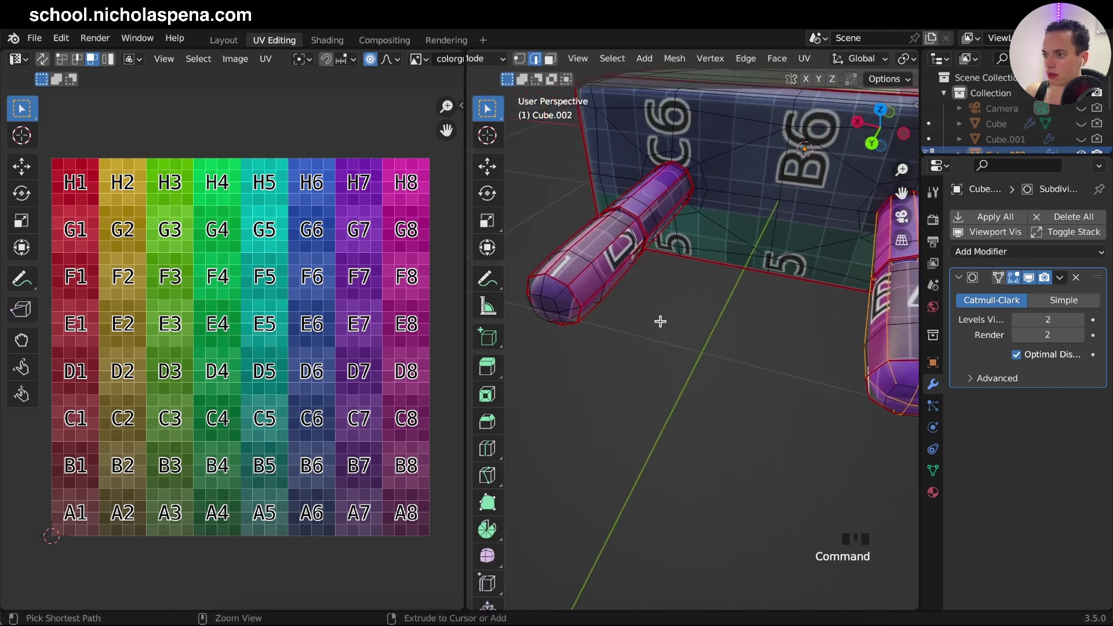
pyautogui.keyDown('alt'); pyautogui.click(579, 275); pyautogui.keyUp('alt')
pyautogui.keyDown('alt'); pyautogui.keyDown('shift'); pyautogui.click(583, 284); pyautogui.keyUp('shift'); pyautogui.keyUp('alt')
pyautogui.keyDown('alt'); pyautogui.keyDown('shift'); pyautogui.click(592, 296); pyautogui.keyUp('shift'); pyautogui.keyUp('alt')
pyautogui.moveTo(592, 296); pyautogui.dragTo(591, 298, button='middle')
pyautogui.keyDown('alt'); pyautogui.keyDown('shift'); pyautogui.click(671, 288); pyautogui.keyUp('shift'); pyautogui.keyUp('alt')
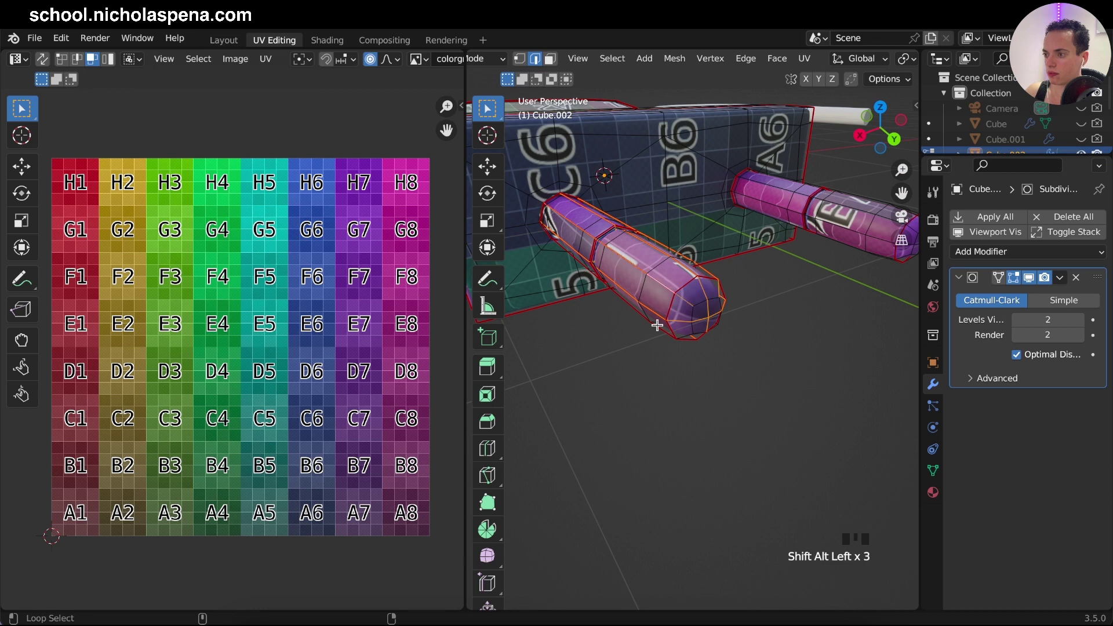
pyautogui.moveTo(670, 288); pyautogui.dragTo(658, 322, button='middle')
pyautogui.keyDown('alt'); pyautogui.keyDown('shift'); pyautogui.click(674, 235); pyautogui.keyUp('shift'); pyautogui.keyUp('alt')
pyautogui.moveTo(674, 234); pyautogui.dragTo(647, 240, button='middle')
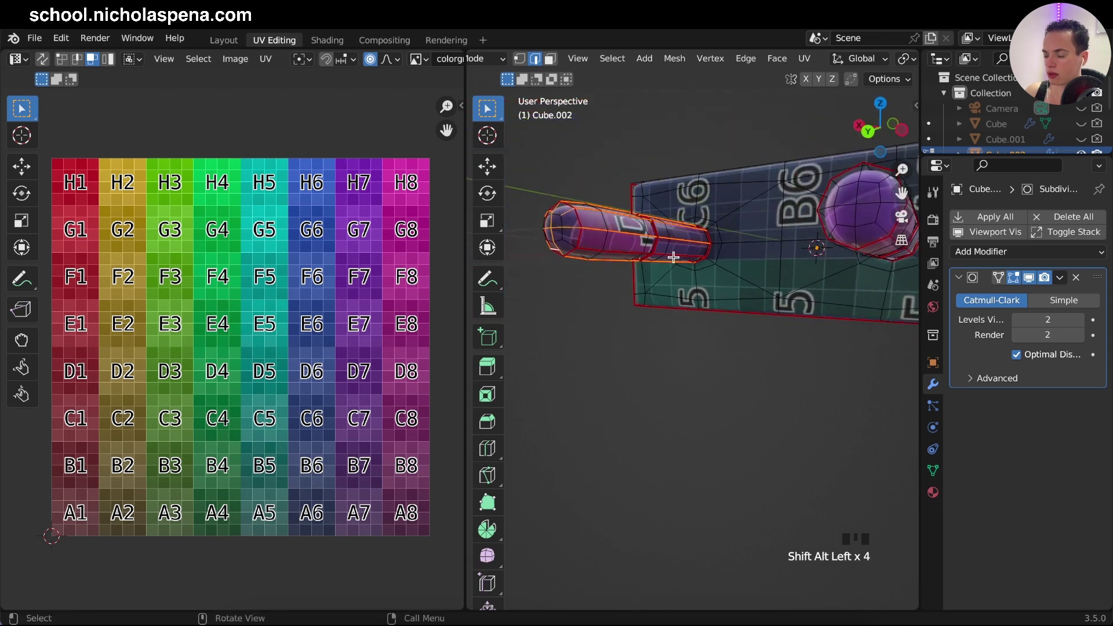
pyautogui.rightClick(648, 243)
pyautogui.click(656, 460)
# - Unwrap the whole plug mesh again with the reduced prong seams, and clear the selection
pyautogui.moveTo(699, 404); pyautogui.dragTo(698, 404, button='middle')
pyautogui.press('a')
pyautogui.press('u')
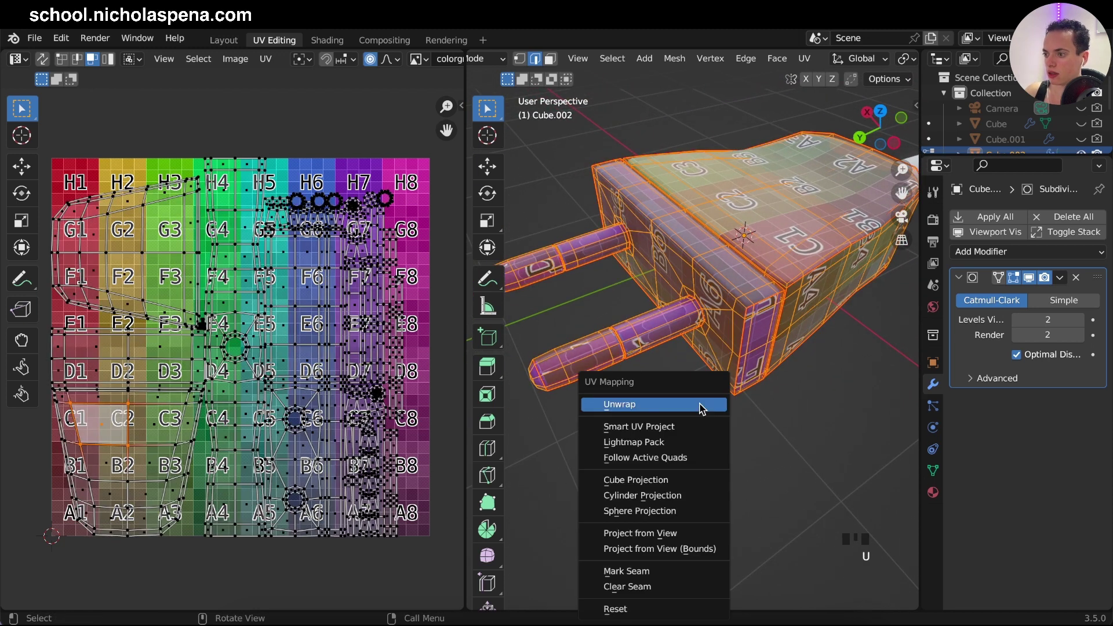
pyautogui.click(631, 409)
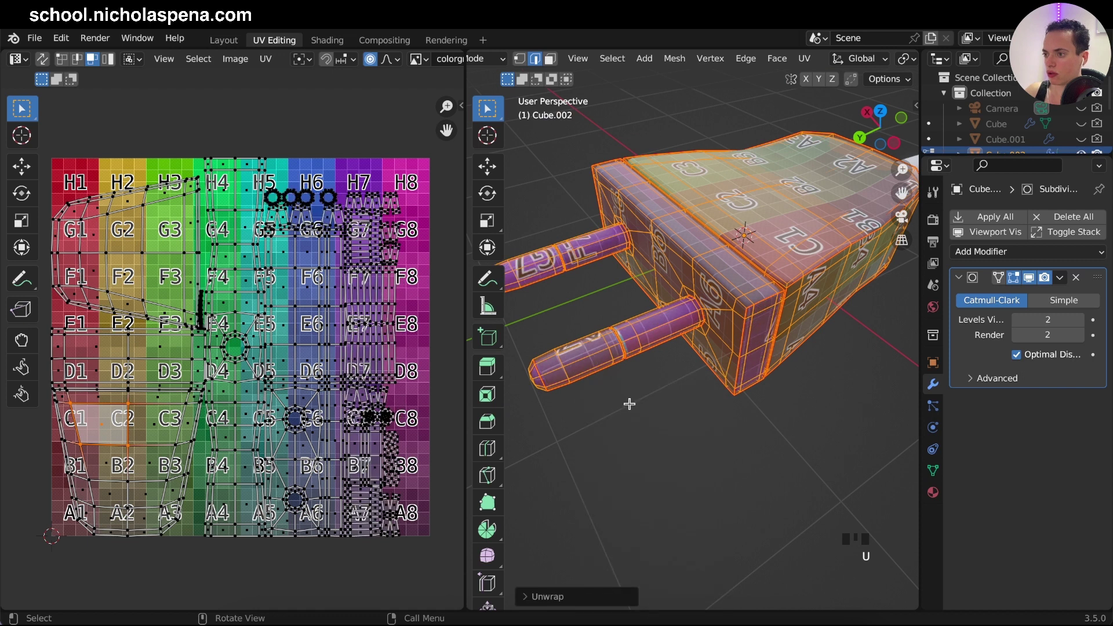
pyautogui.click(677, 393)
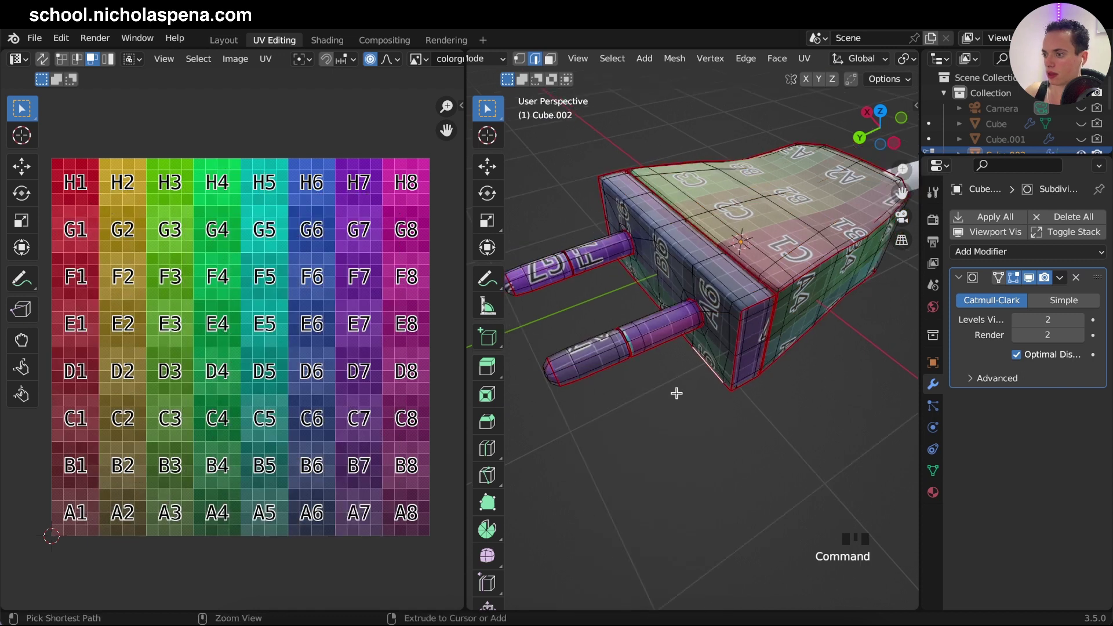
# - Examine the grid texture and remaining seams on both prongs, the front block and the side of the plug body
pyautogui.keyDown('ctrl'); pyautogui.scroll(4, 676, 393); pyautogui.keyUp('ctrl')
pyautogui.keyDown('shift'); pyautogui.hscroll(-5, 677, 393); pyautogui.keyUp('shift')
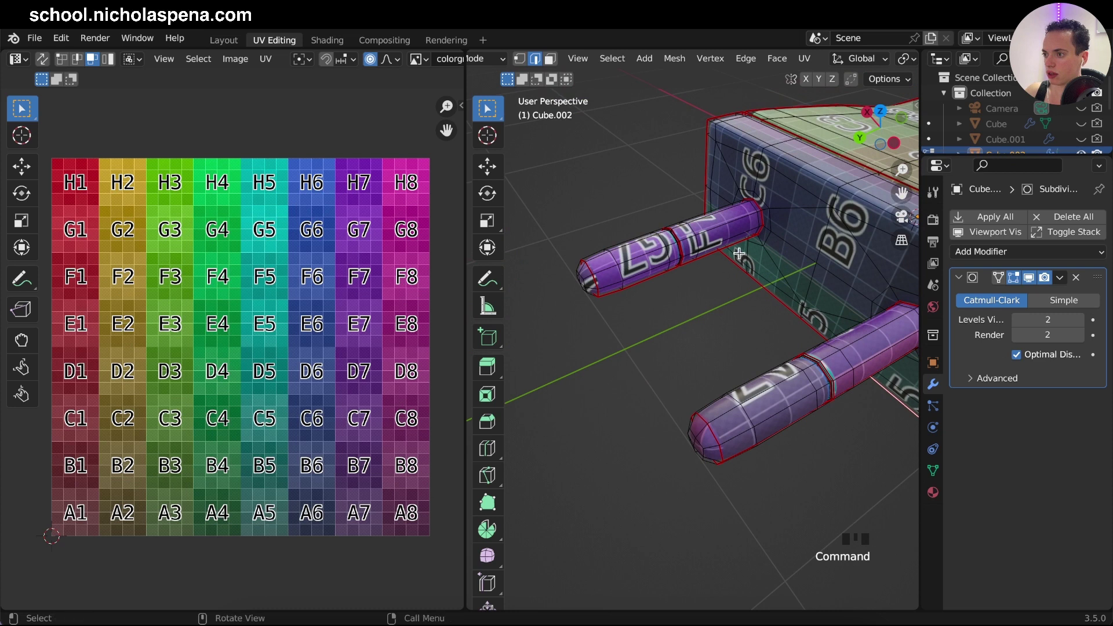
pyautogui.keyDown('ctrl'); pyautogui.scroll(3, 713, 262); pyautogui.keyUp('ctrl')
pyautogui.hscroll(-6, 714, 262)
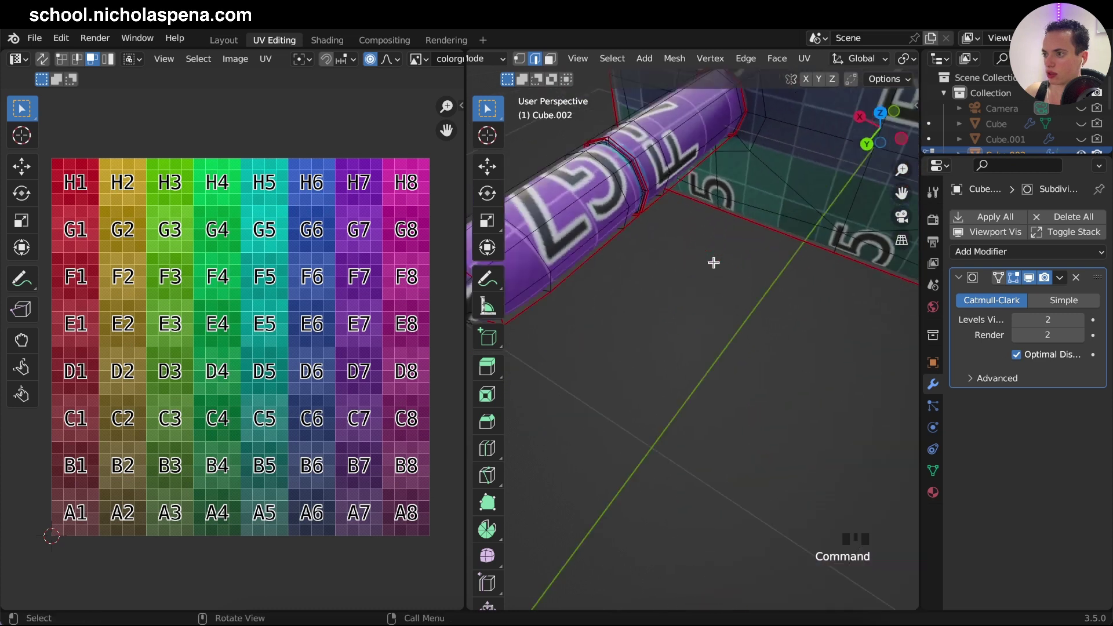
pyautogui.hscroll(-4, 714, 263)
pyautogui.keyDown('ctrl'); pyautogui.scroll(-4, 714, 263); pyautogui.keyUp('ctrl')
pyautogui.hscroll(-5, 678, 336)
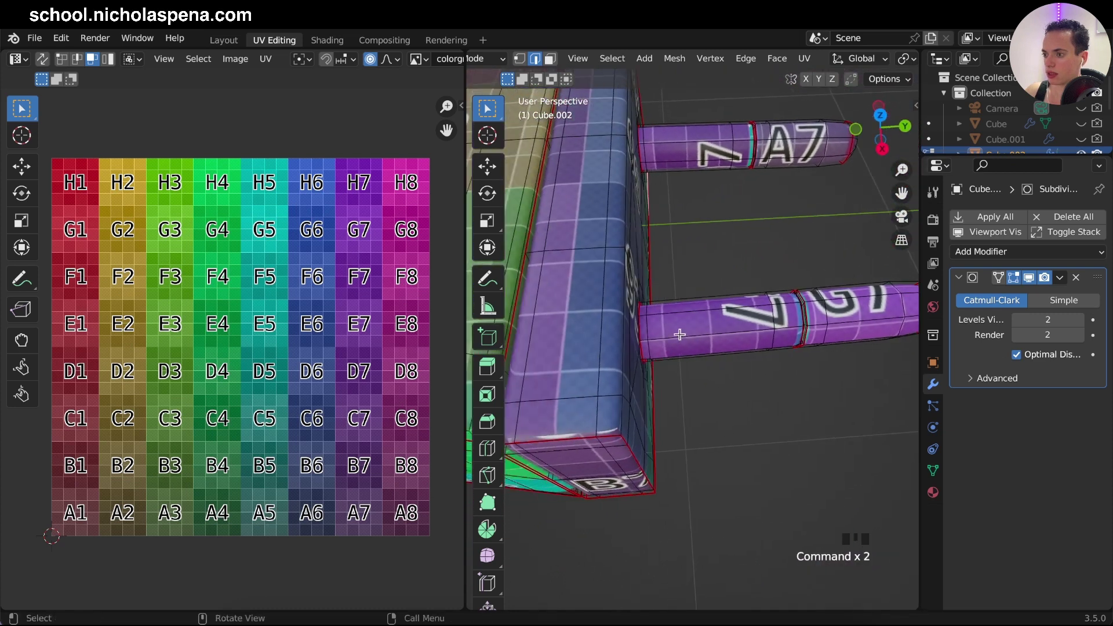
pyautogui.keyDown('ctrl'); pyautogui.scroll(2, 690, 329); pyautogui.keyUp('ctrl')
pyautogui.moveTo(690, 328); pyautogui.dragTo(656, 294, button='middle')
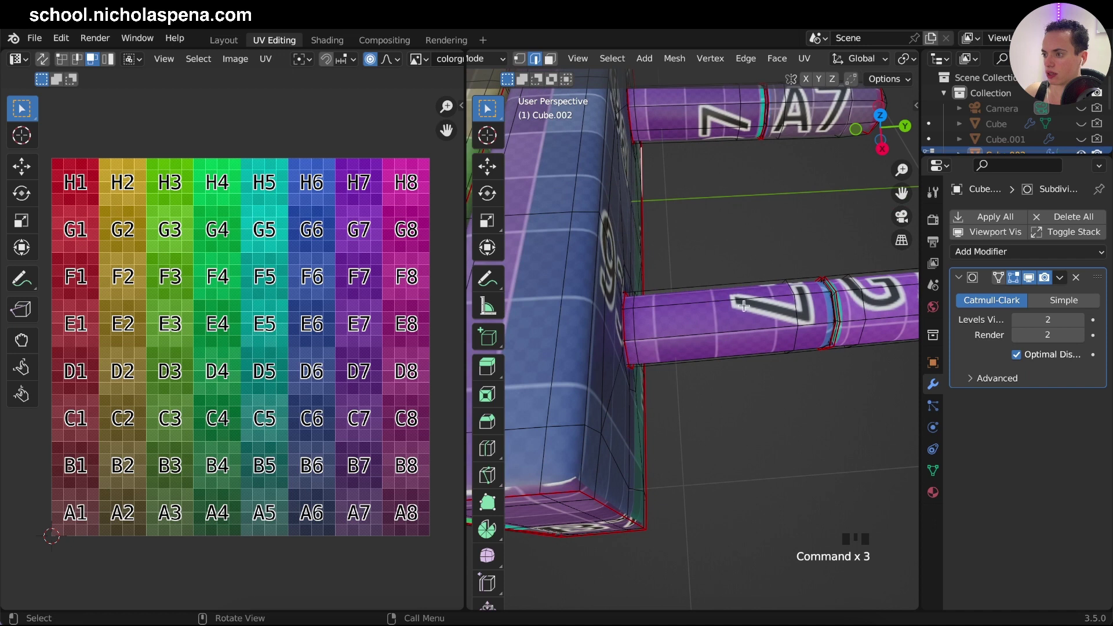
pyautogui.moveTo(759, 361); pyautogui.dragTo(759, 361, button='middle')
pyautogui.keyDown('shift'); pyautogui.hscroll(5, 759, 361); pyautogui.keyUp('shift')
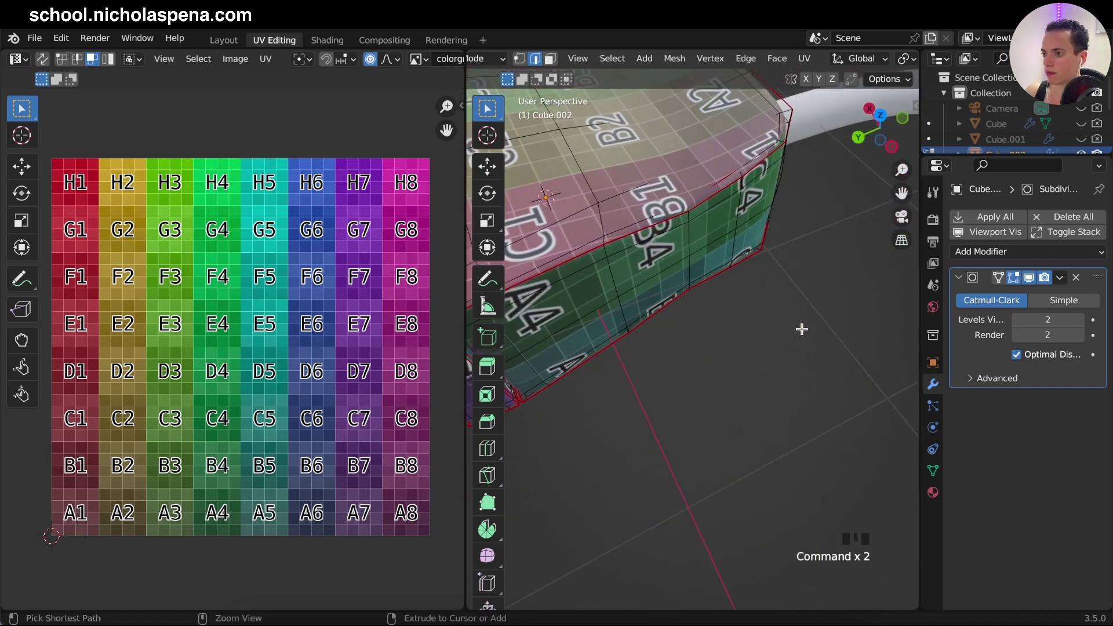
# - Select the entire plug mesh in edit mode to inspect its full UV layout over the color grid
pyautogui.keyDown('super'); pyautogui.scroll(-4, 802, 328); pyautogui.keyUp('super')
pyautogui.keyDown('shift'); pyautogui.hscroll(-2, 803, 328); pyautogui.keyUp('shift')
pyautogui.press('Tab')
pyautogui.scroll(-3, 802, 328)
pyautogui.press('Tab')
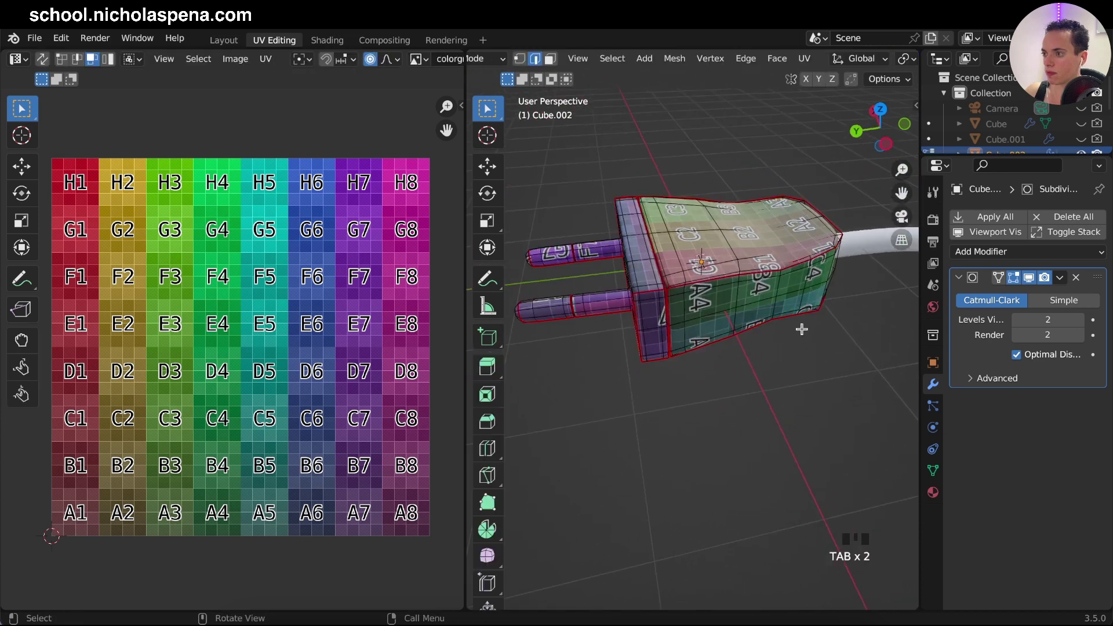
pyautogui.doubleClick(785, 269)
pyautogui.hscroll(5, 756, 339)
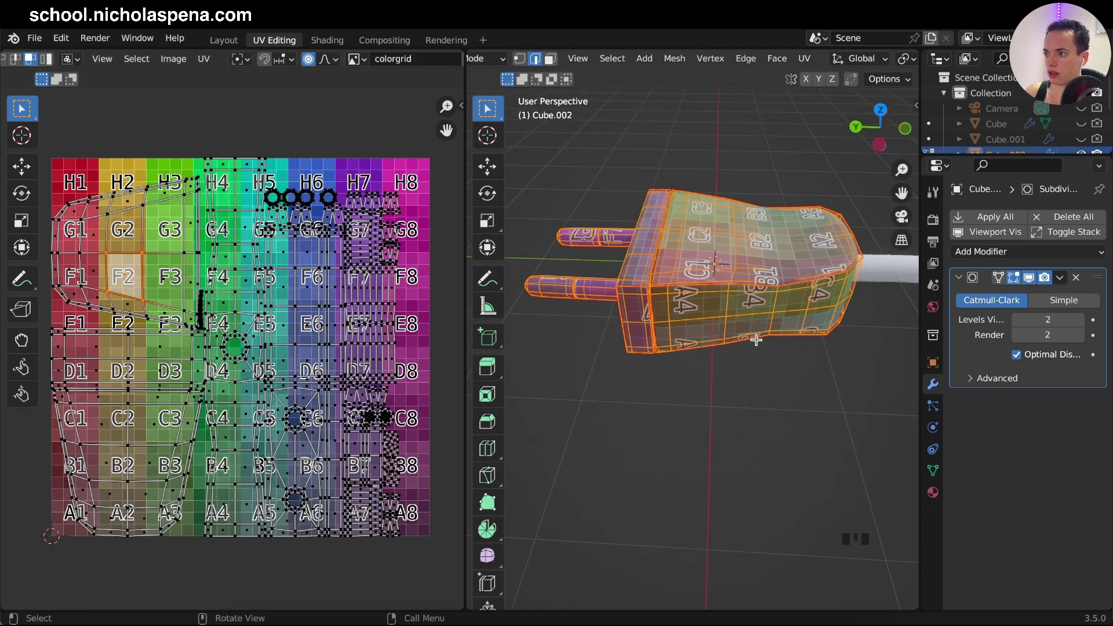
# - Return to object mode and examine the grid texture on the plug's underside, sides, top, front block and prongs
pyautogui.keyDown('shift'); pyautogui.scroll(-3, 756, 340); pyautogui.keyUp('shift')
pyautogui.press('Tab')
pyautogui.keyDown('super'); pyautogui.scroll(5, 718, 411); pyautogui.keyUp('super')
pyautogui.keyDown('super'); pyautogui.scroll(-5, 718, 410); pyautogui.keyUp('super')
pyautogui.scroll(-5, 719, 410)
pyautogui.scroll(-5, 718, 411)
pyautogui.scroll(6, 718, 410)
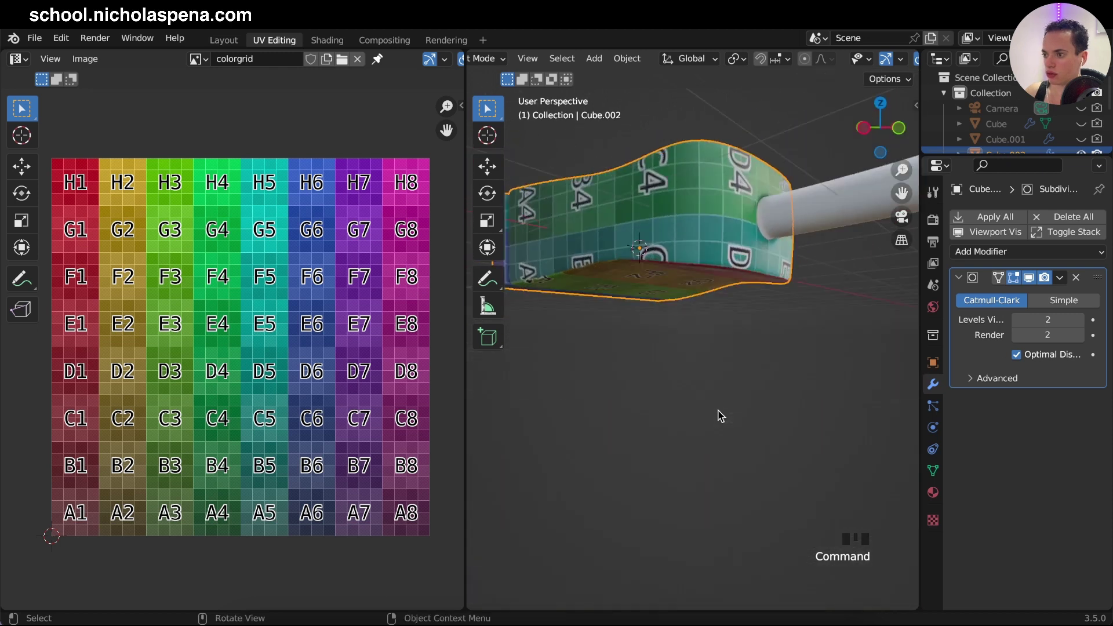
pyautogui.scroll(6, 718, 411)
pyautogui.keyDown('shift'); pyautogui.hscroll(-5, 718, 410); pyautogui.keyUp('shift')
pyautogui.scroll(-6, 718, 411)
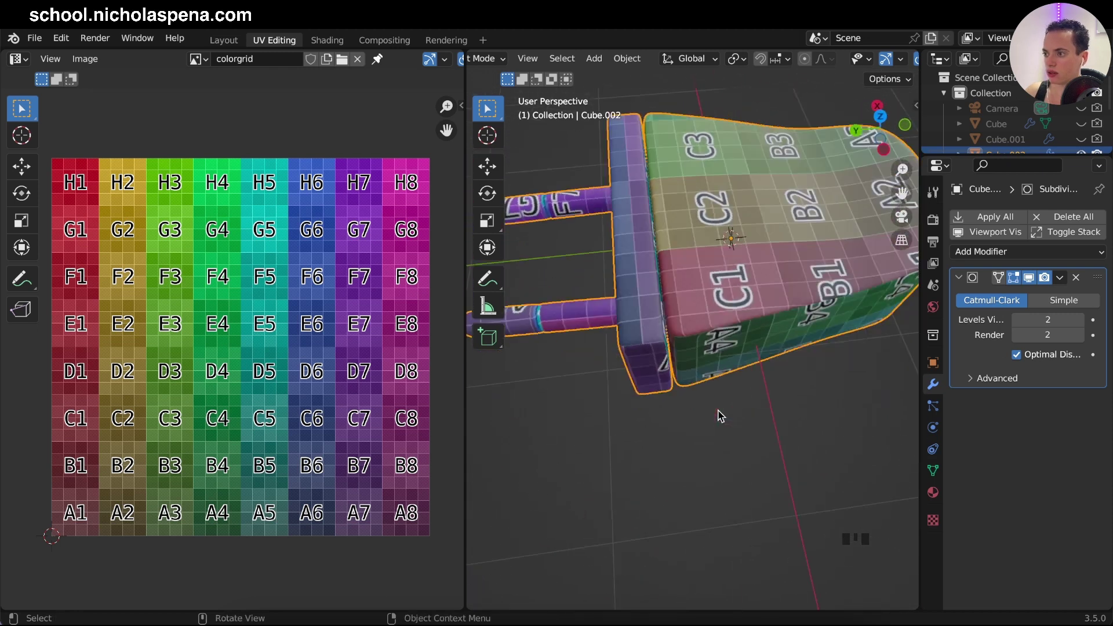
pyautogui.moveTo(721, 416); pyautogui.dragTo(720, 416, button='middle')
# - Replace the color grid image in the plug material's base color with Metal024_2K_Color.jpg from the Metal024_2K-JPG folder
pyautogui.click(933, 492)
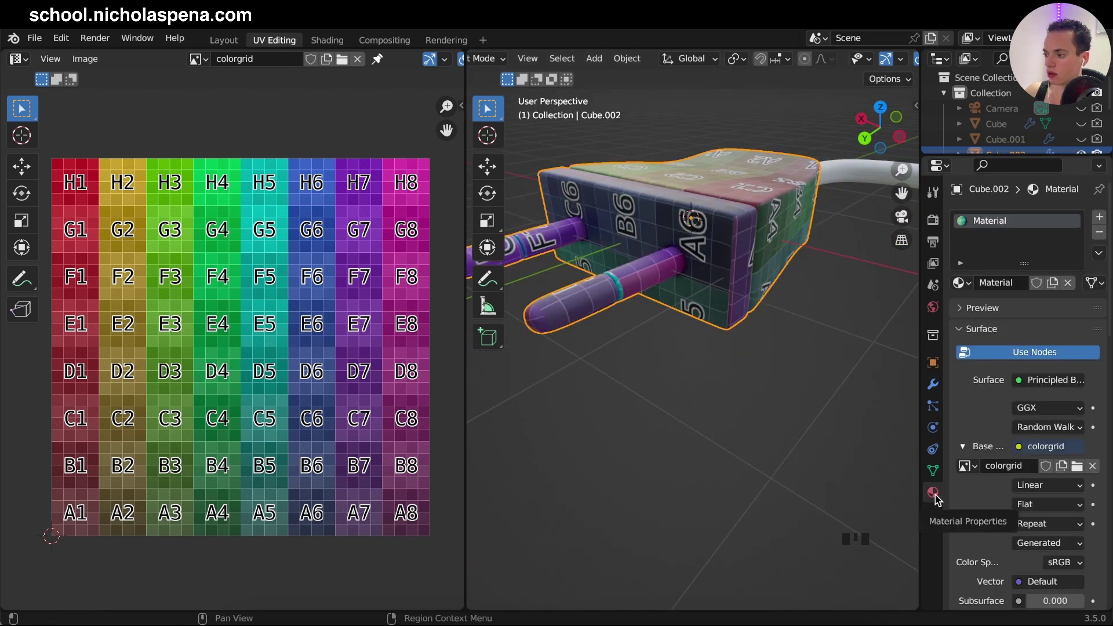
pyautogui.click(1077, 468)
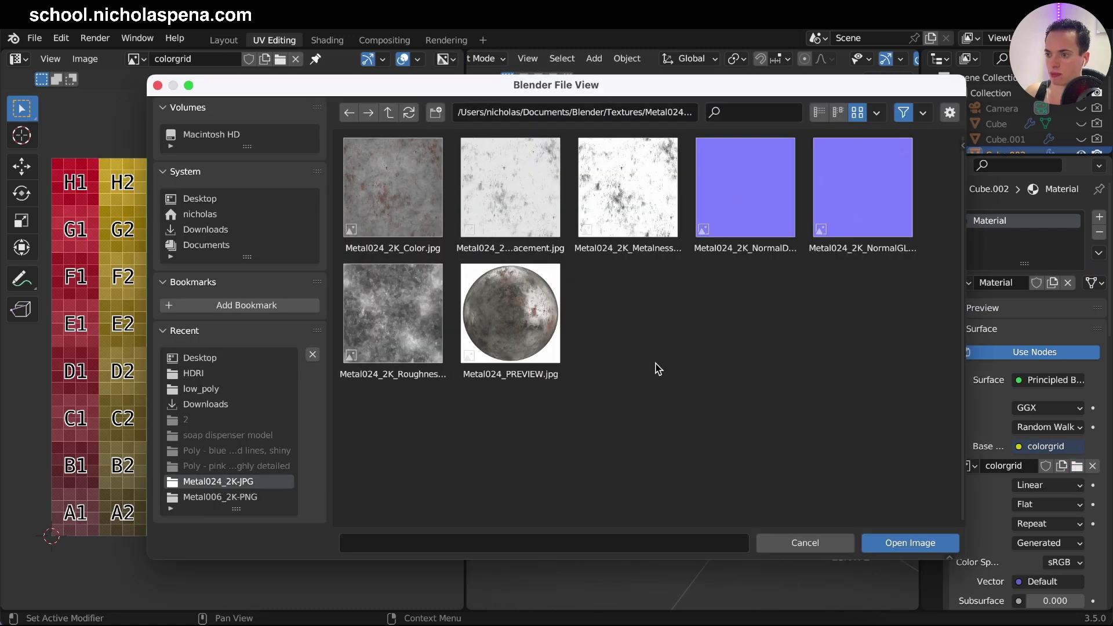
pyautogui.click(392, 190)
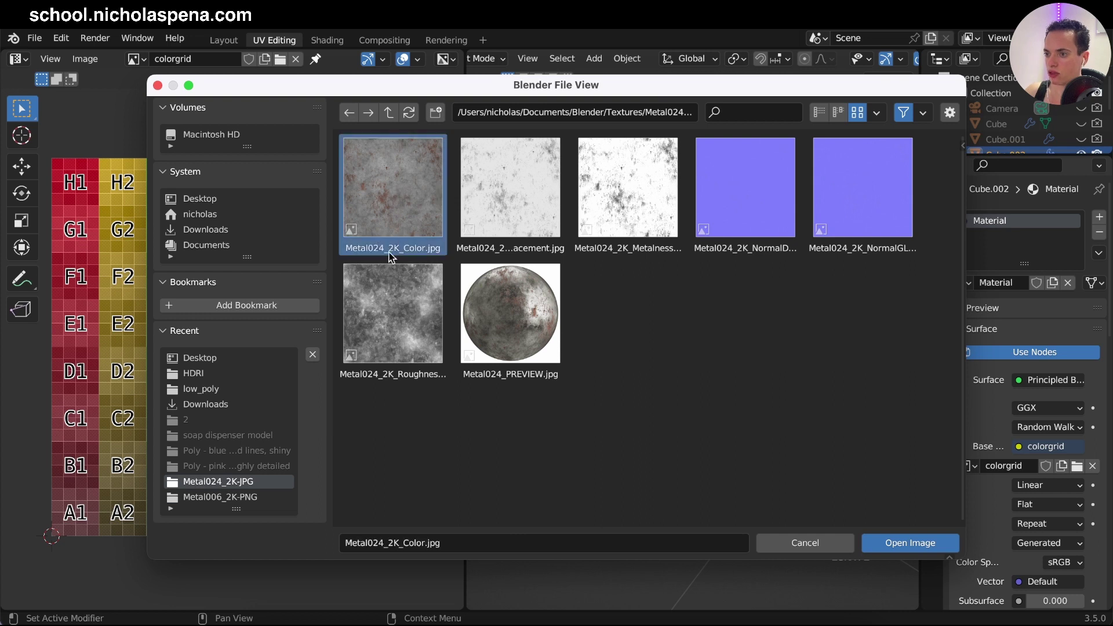
pyautogui.click(914, 543)
# - Examine the metal texture across the plug body, groove, front block and prongs, both close up and from several angles
pyautogui.scroll(10, 725, 294)
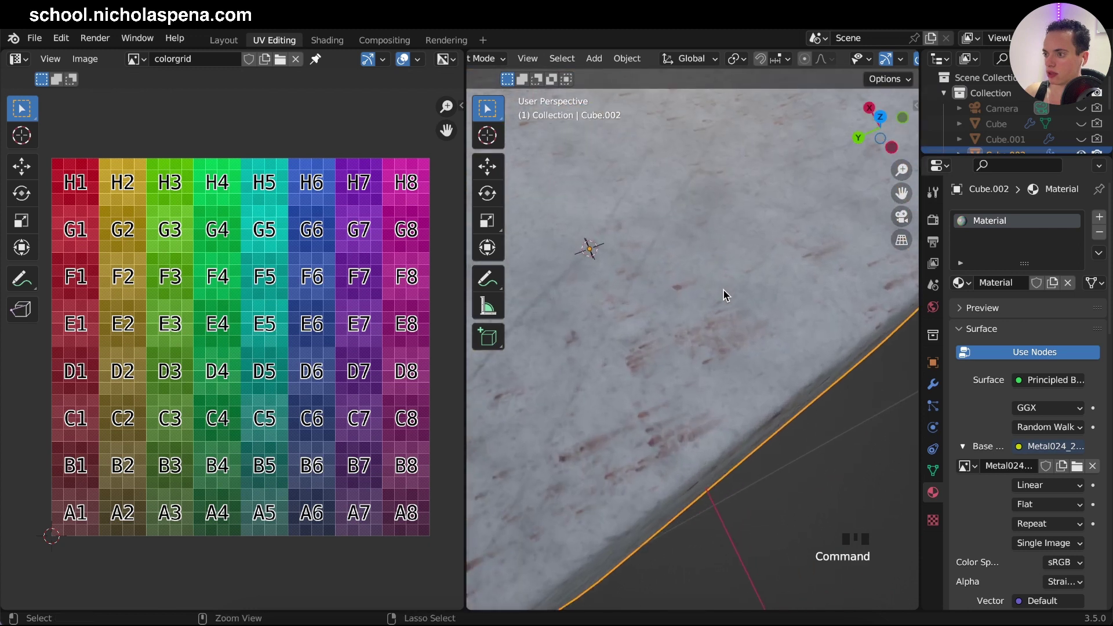
pyautogui.keyDown('super'); pyautogui.scroll(-10, 724, 295); pyautogui.keyUp('super')
pyautogui.scroll(-5, 724, 295)
pyautogui.scroll(8, 724, 295)
pyautogui.keyDown('super'); pyautogui.scroll(6, 724, 294); pyautogui.keyUp('super')
pyautogui.keyDown('super'); pyautogui.scroll(-6, 723, 295); pyautogui.keyUp('super')
pyautogui.scroll(-10, 723, 295)
pyautogui.scroll(10, 724, 294)
pyautogui.keyDown('super'); pyautogui.scroll(2, 723, 295); pyautogui.keyUp('super')
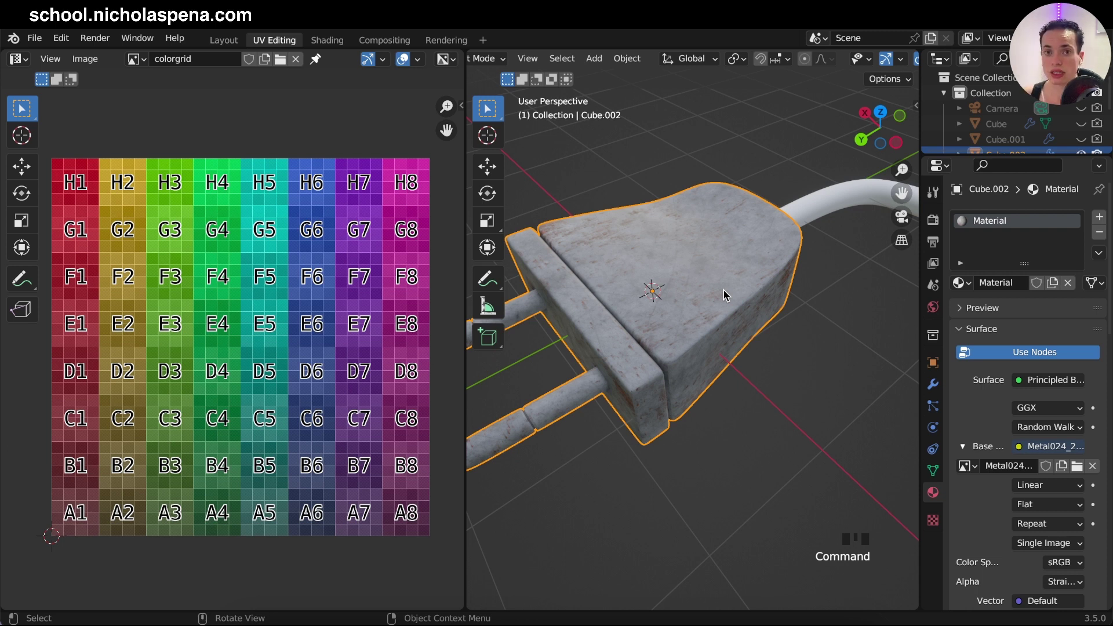
pyautogui.moveTo(724, 296)
pyautogui.mouseDown(button='middle')
pyautogui.moveTo(724, 272)
pyautogui.moveTo(723, 296)
pyautogui.mouseUp(button='middle')
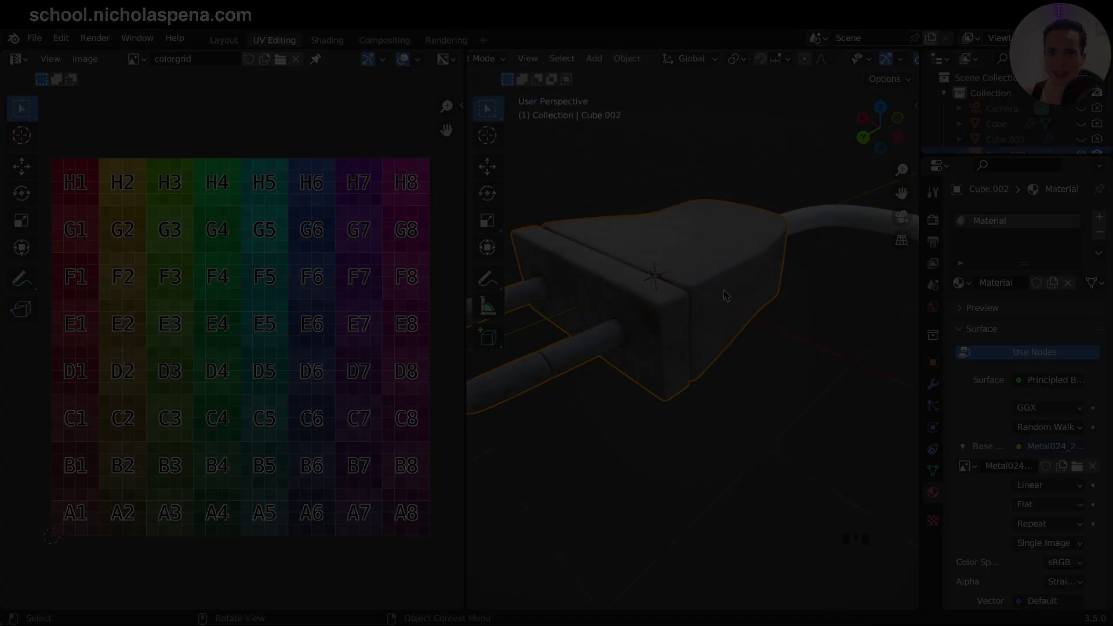